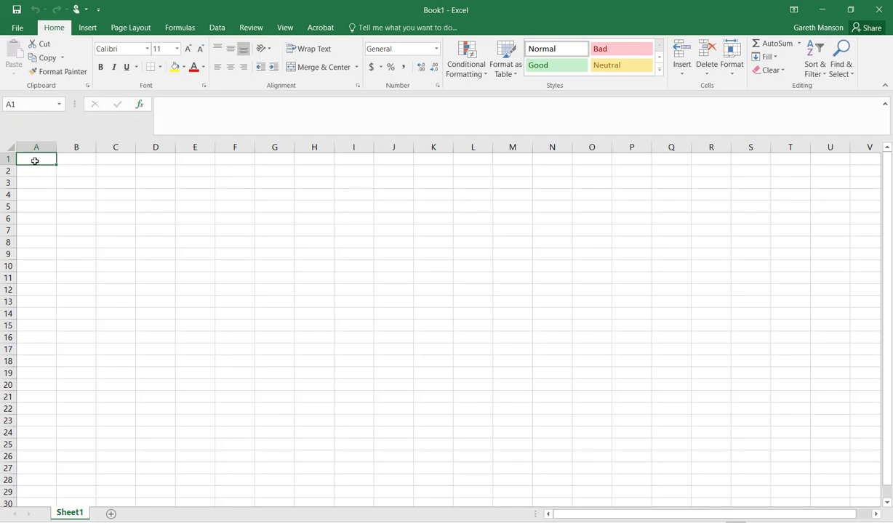
# - Search the function library for "bin" and for "BINomial"
pyautogui.click(141, 105)
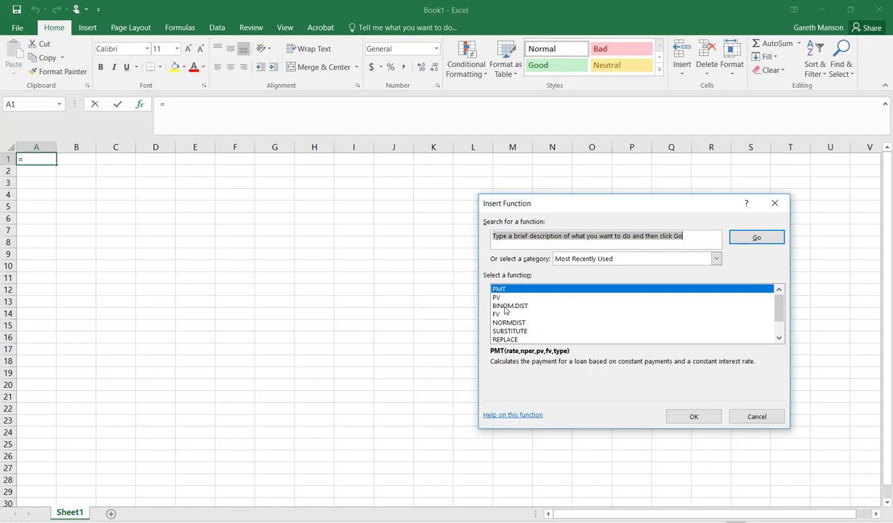
pyautogui.write('bin')
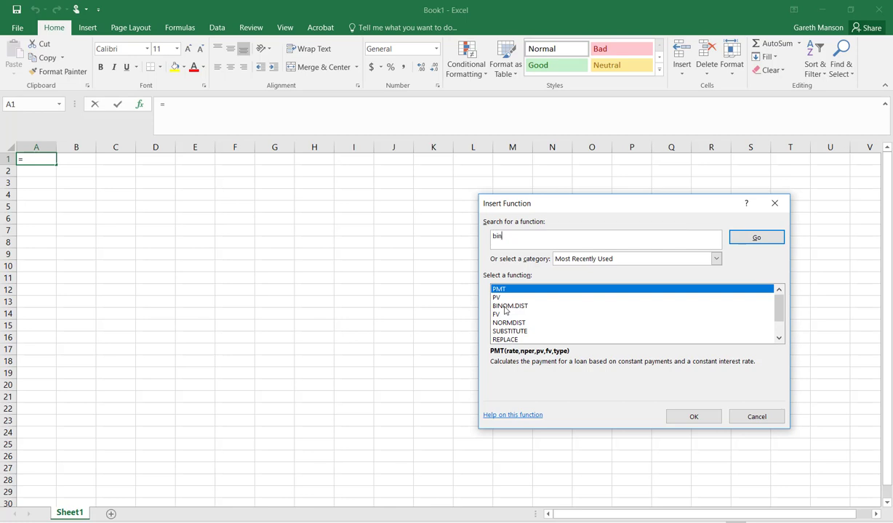
pyautogui.click(751, 242)
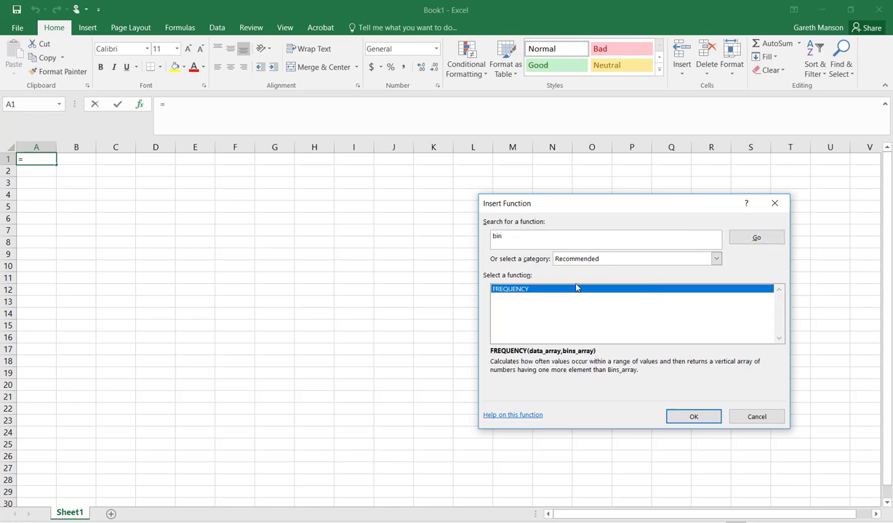
pyautogui.moveTo(508, 237); pyautogui.dragTo(460, 223)
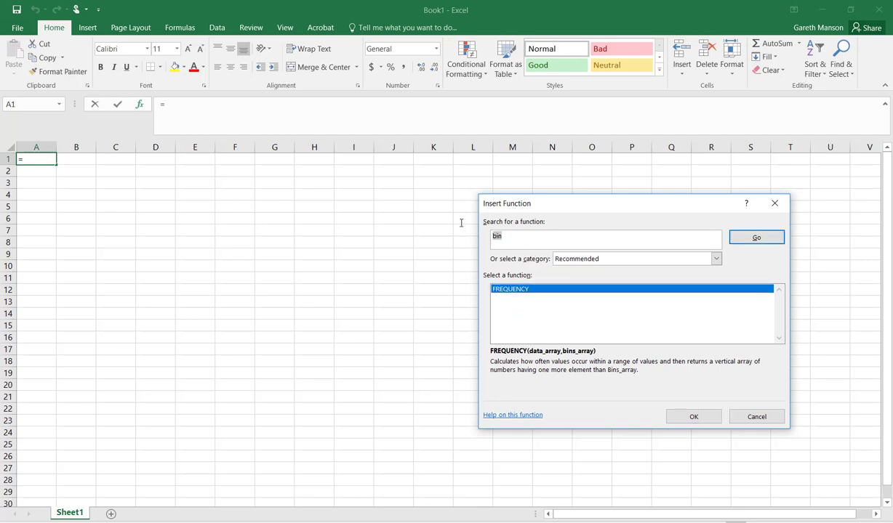
pyautogui.write('BINomial')
pyautogui.click(733, 242)
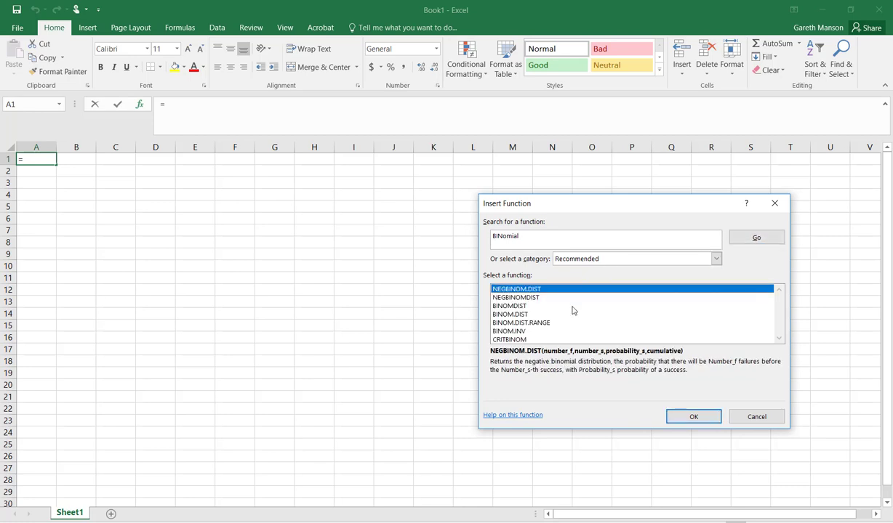
# - Examine the BINOMDIST and BINOM.DIST entries in the function list, then leave without inserting a function
pyautogui.click(511, 305)
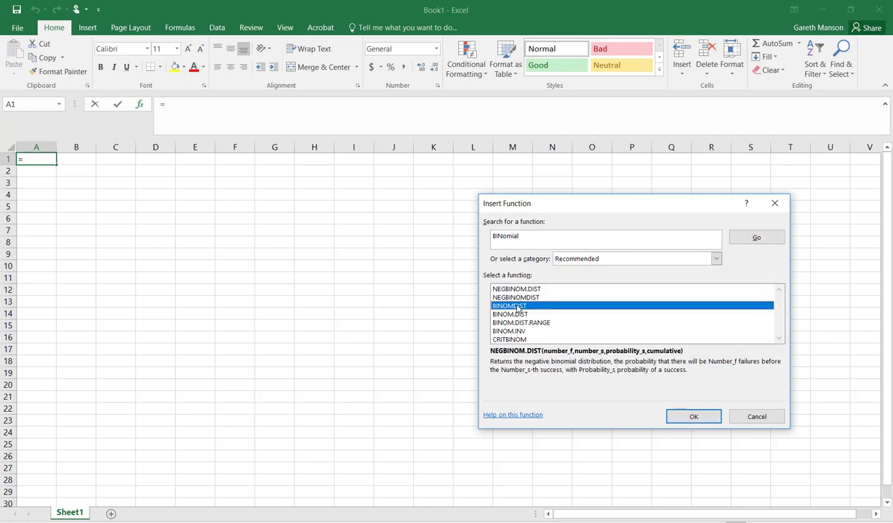
pyautogui.click(519, 315)
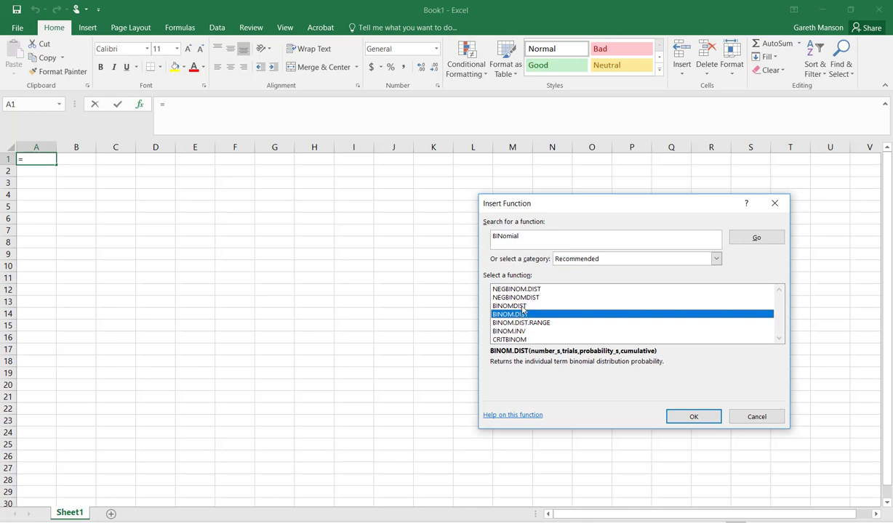
pyautogui.press('Up')
pyautogui.click(522, 313)
pyautogui.click(741, 422)
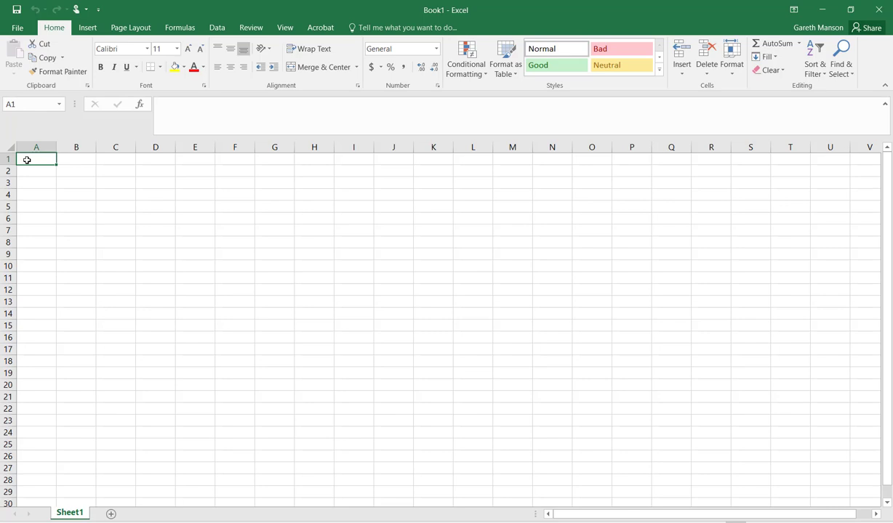
# - Enter the heading "x-values" in A1 and list the numbers 0 to 4 in A2:A6
pyautogui.write('x-values')
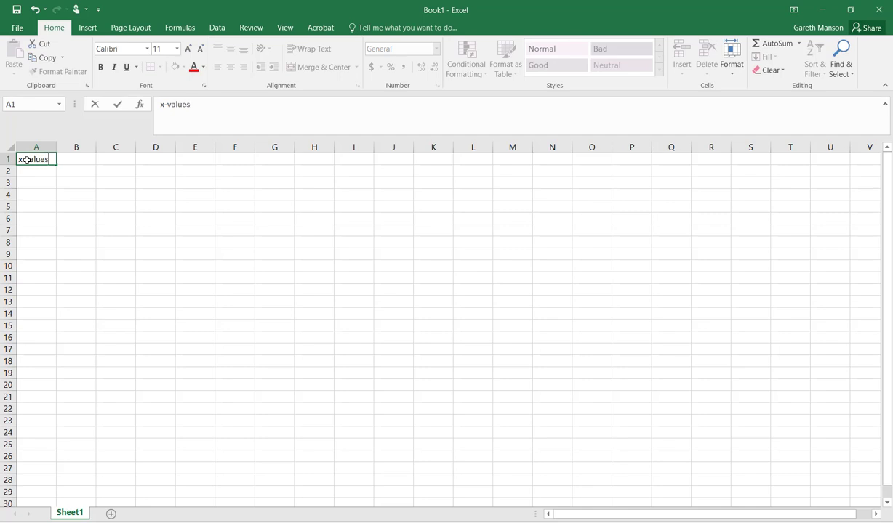
pyautogui.press('Return')
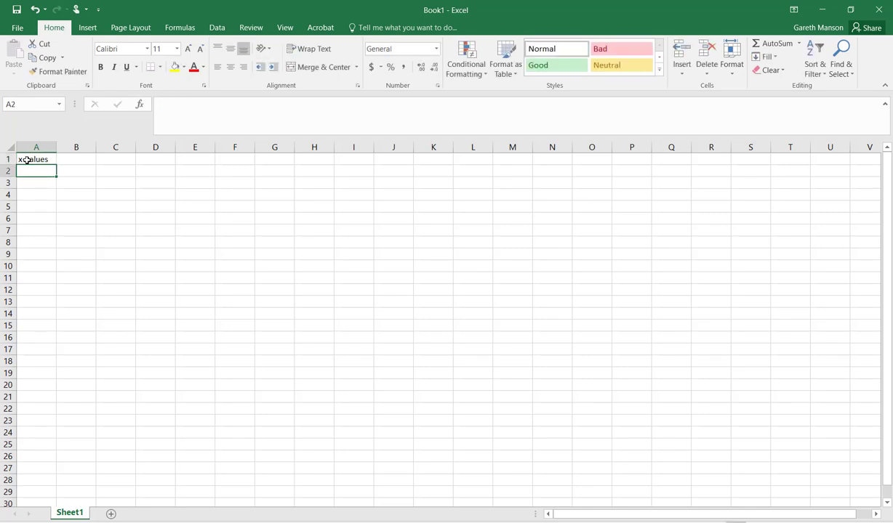
pyautogui.write('0')
pyautogui.press('Return')
pyautogui.write('1')
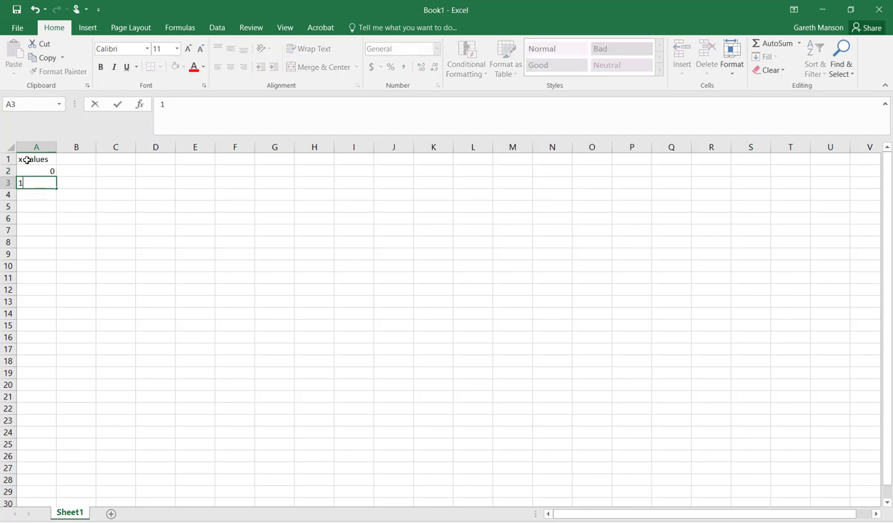
pyautogui.press('Return')
pyautogui.write('2')
pyautogui.press('Return')
pyautogui.write('3')
pyautogui.press('Return')
pyautogui.write('4')
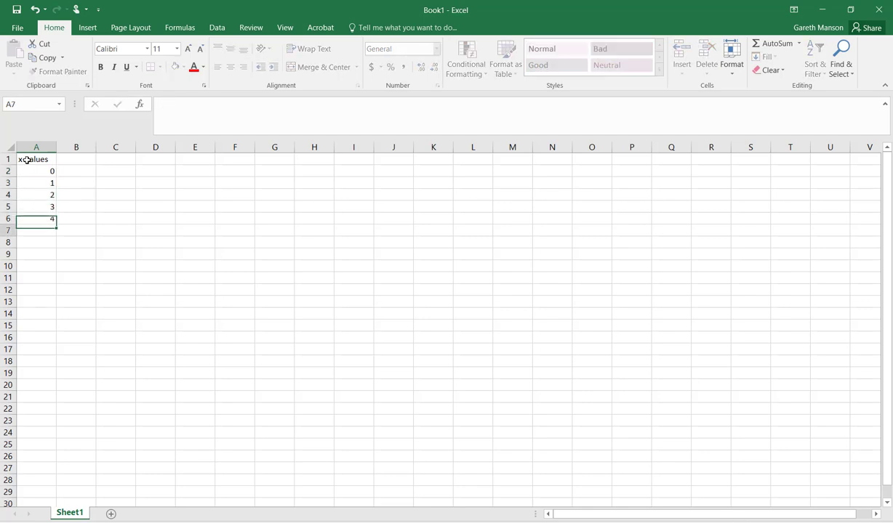
pyautogui.press('Return')
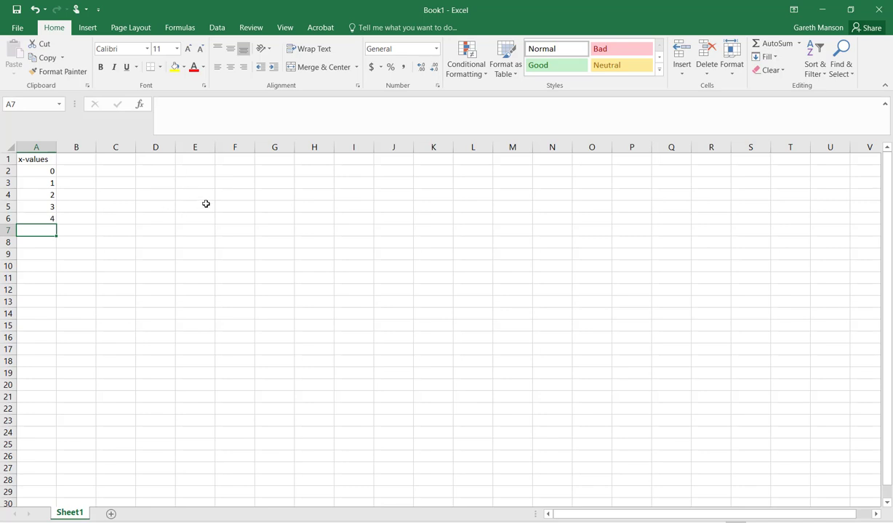
# - Enter the label "Width" in G1
pyautogui.click(269, 163)
pyautogui.write('Width')
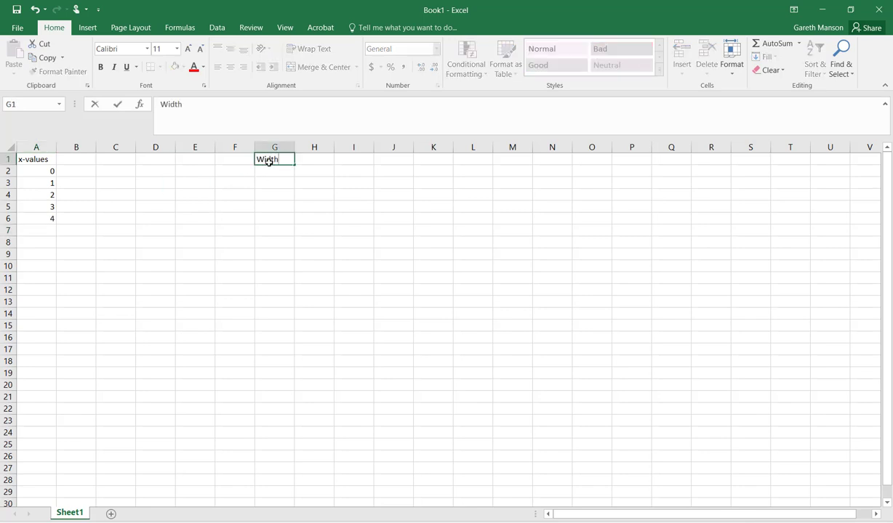
pyautogui.press('Tab')
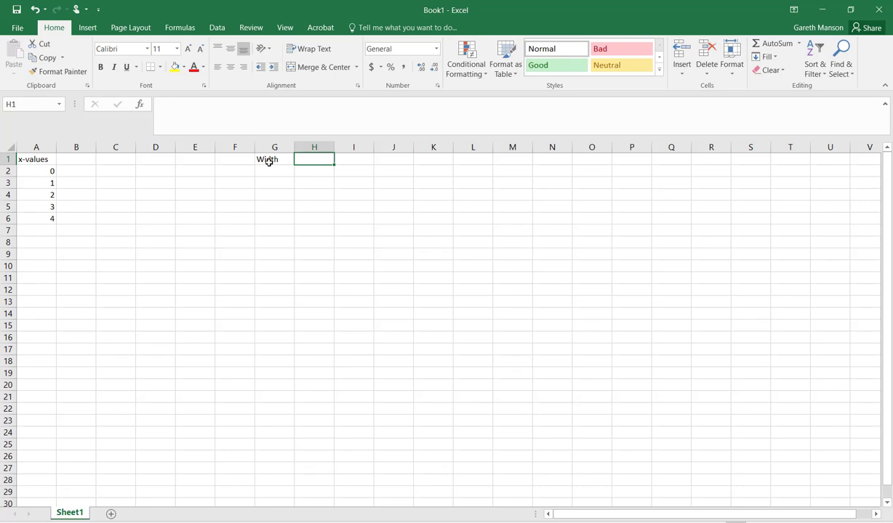
pyautogui.write('=')
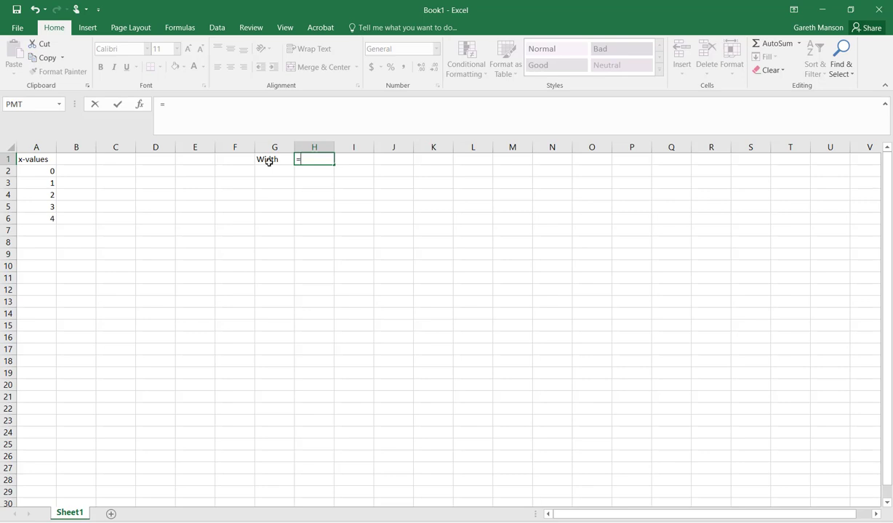
pyautogui.press('BackSpace')
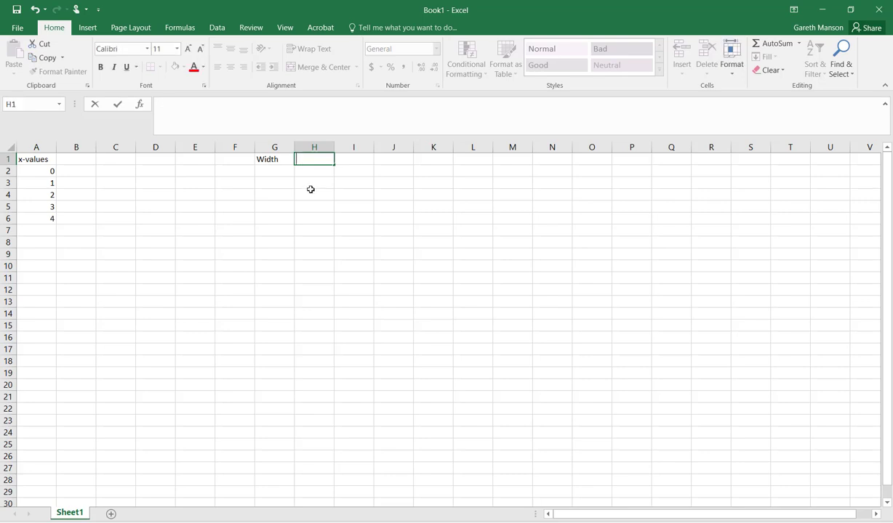
pyautogui.press('Return')
pyautogui.press('Left')
pyautogui.press('Left')
pyautogui.press('Left')
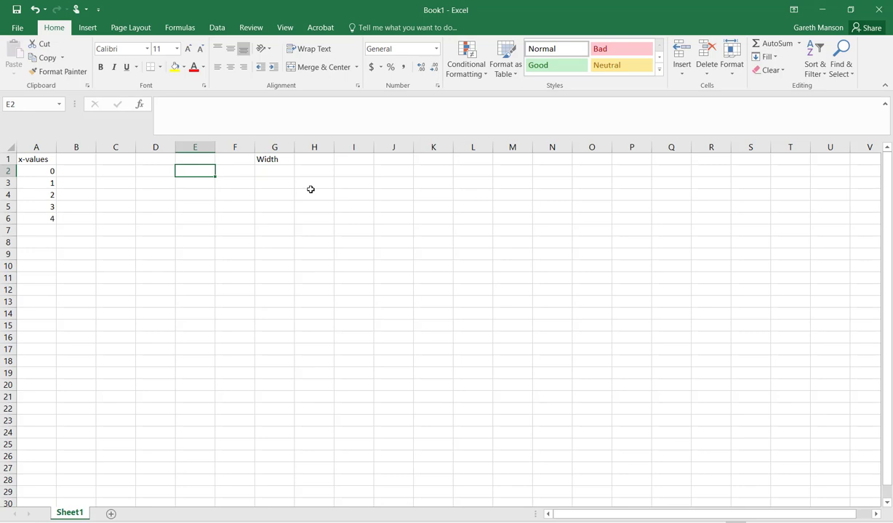
pyautogui.press('Up')
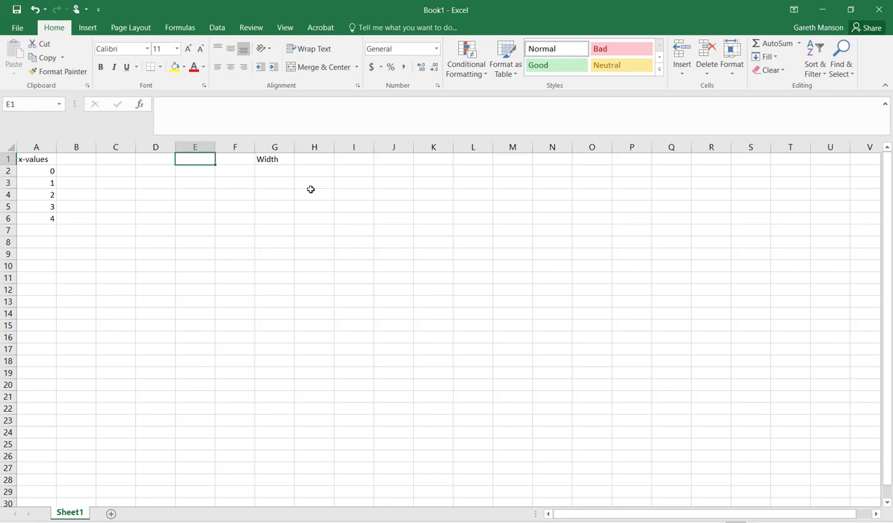
# - Enter the labels "Upper Bound" in J1 and "Lower Bound" in J2
pyautogui.press('Right')
pyautogui.press('Right')
pyautogui.press('Right')
pyautogui.press('Right')
pyautogui.press('Right')
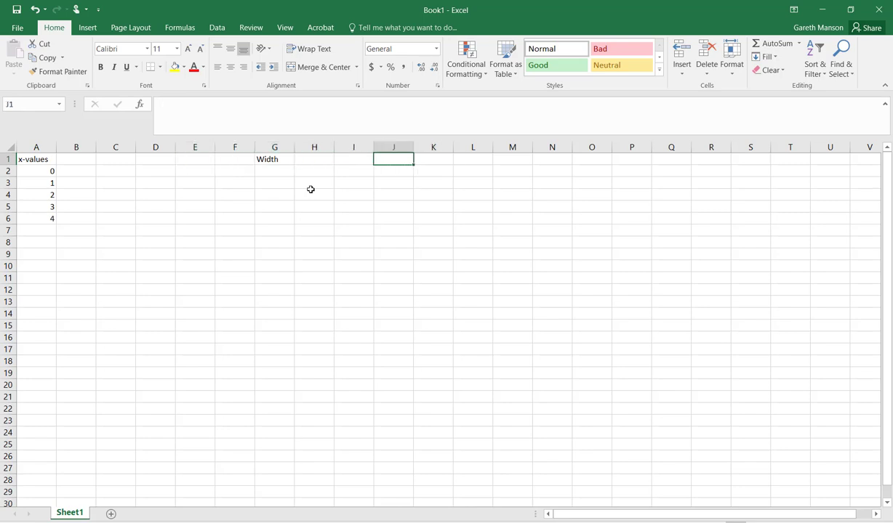
pyautogui.write('Upper')
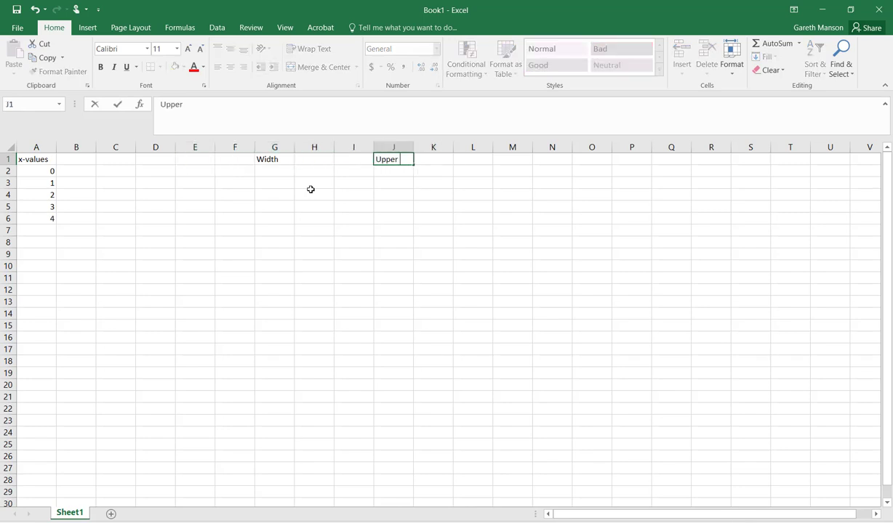
pyautogui.write(' Bound')
pyautogui.press('Return')
pyautogui.write('Lo')
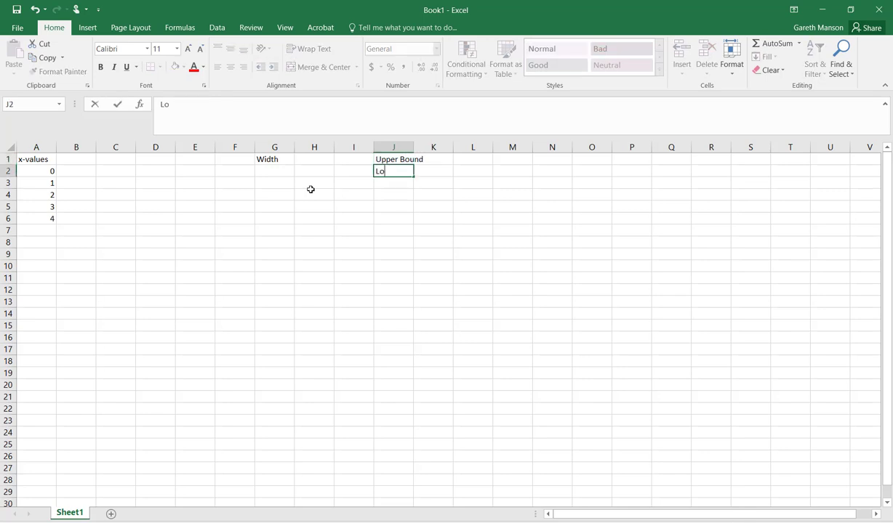
pyautogui.write('wer Bound')
pyautogui.press('Tab')
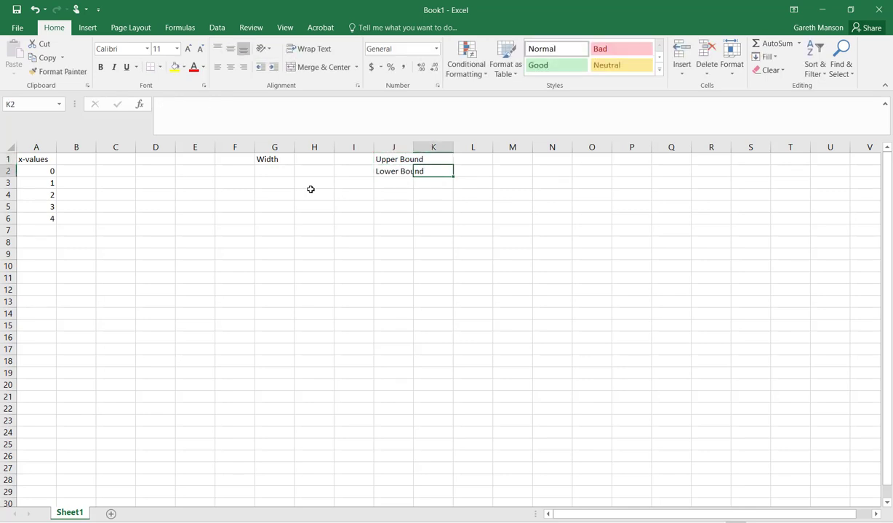
# - Widen column J to fit its labels and enter 2 as the upper bound in K1 and 0 as the lower bound in K2
pyautogui.press('Up')
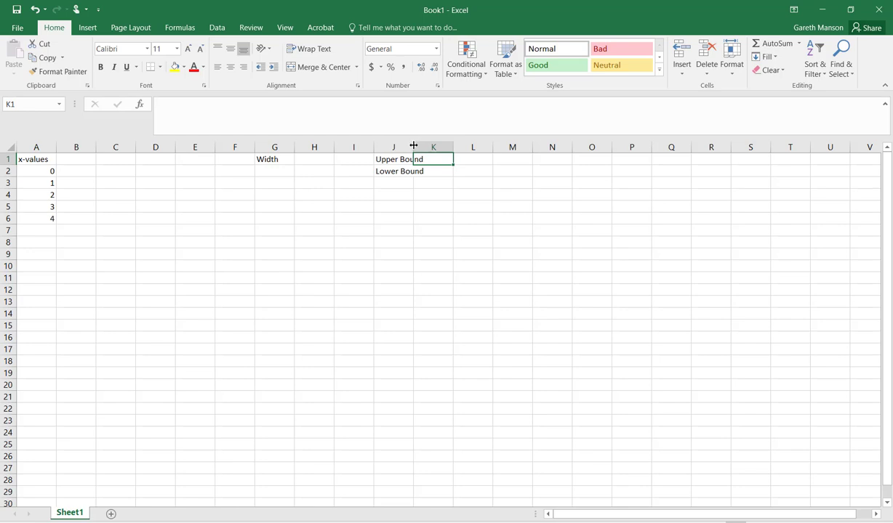
pyautogui.moveTo(413, 146); pyautogui.dragTo(431, 146)
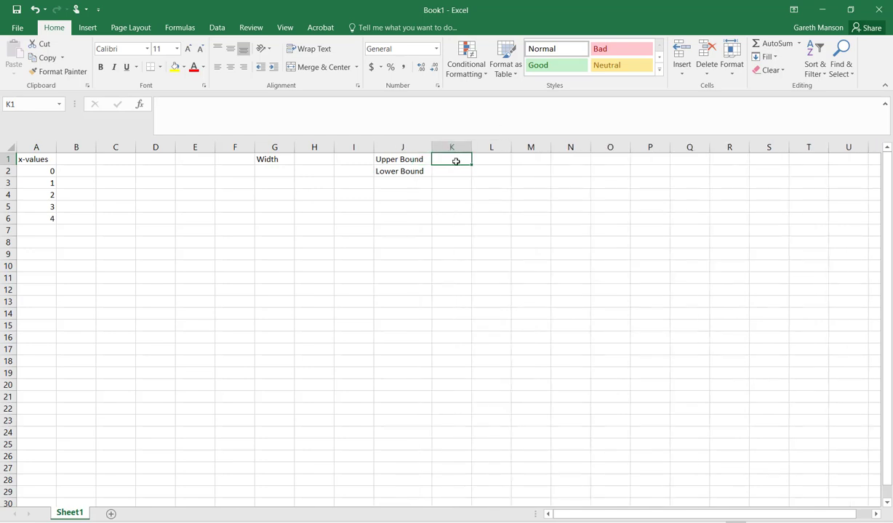
pyautogui.write('2')
pyautogui.press('Return')
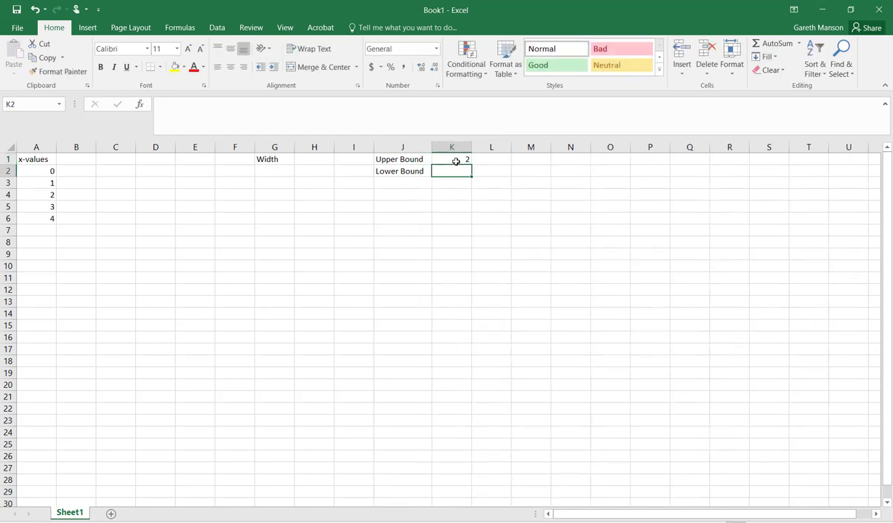
pyautogui.write('0')
pyautogui.press('Return')
# - Add the label "Number of strips" in J3 with the value 4 in K3
pyautogui.press('Left')
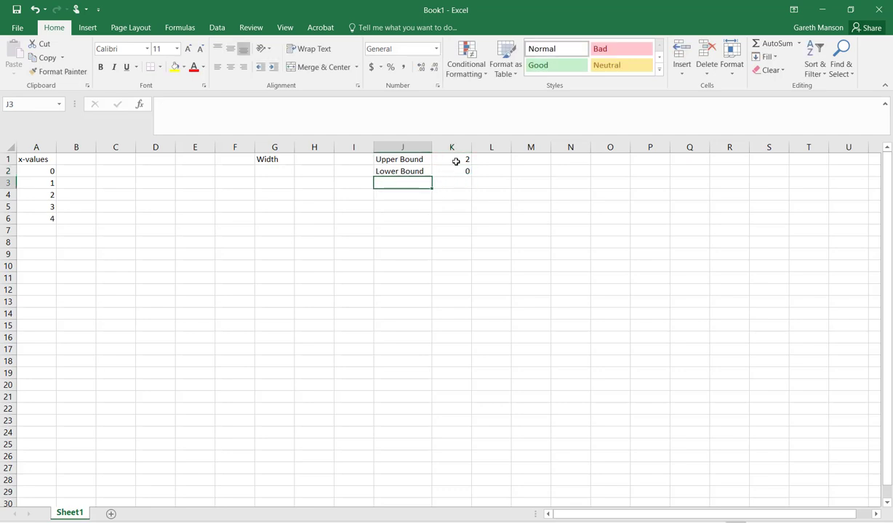
pyautogui.write('Number of s')
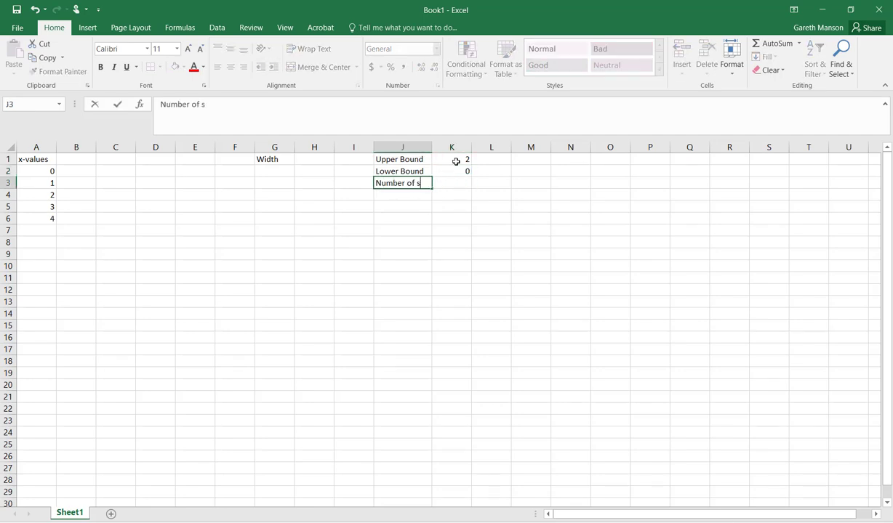
pyautogui.write('trips')
pyautogui.press('Tab')
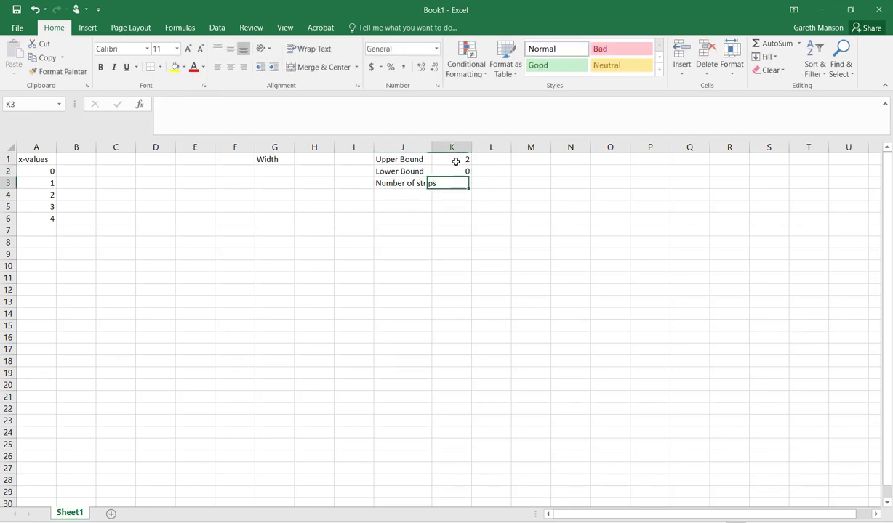
pyautogui.write('4')
pyautogui.press('Return')
# - Enter the formula =(K1-K2)/K3 in H1 to calculate the strip width from the bounds and number of strips
pyautogui.press('Left')
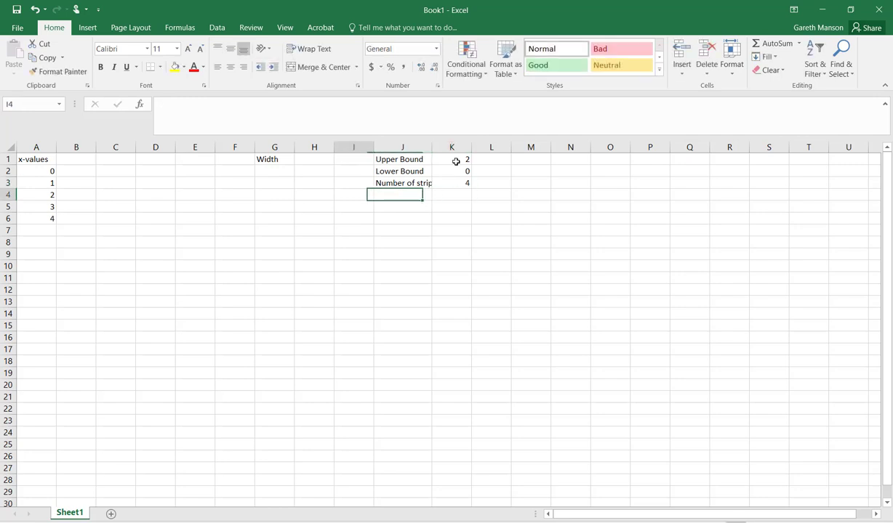
pyautogui.press('Left')
pyautogui.press('Up')
pyautogui.press('Up')
pyautogui.press('Up')
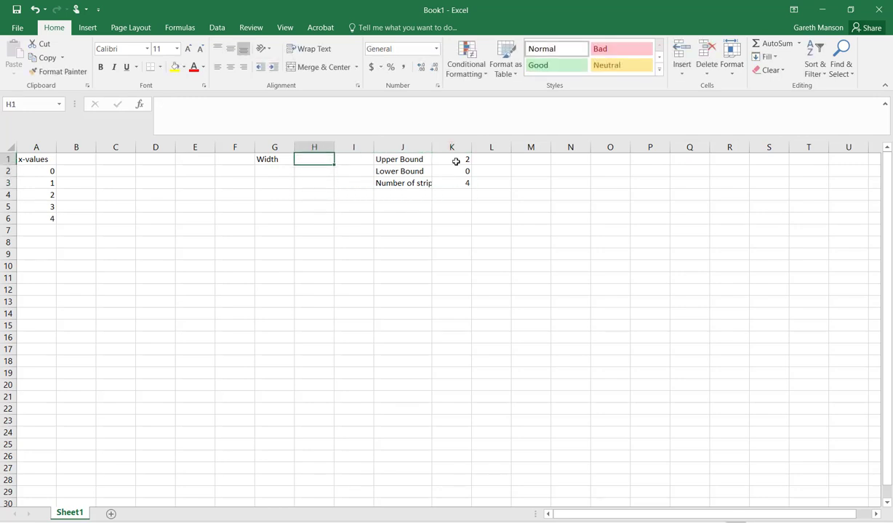
pyautogui.write('=')
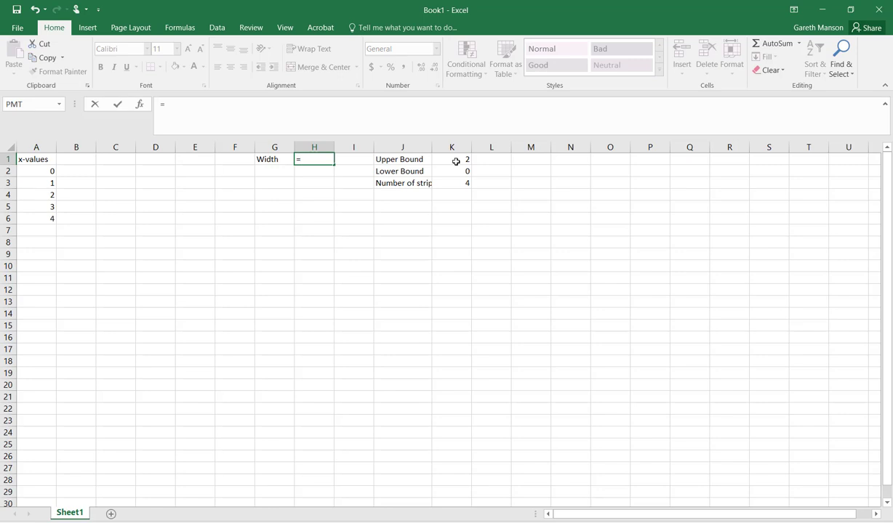
pyautogui.write('a')
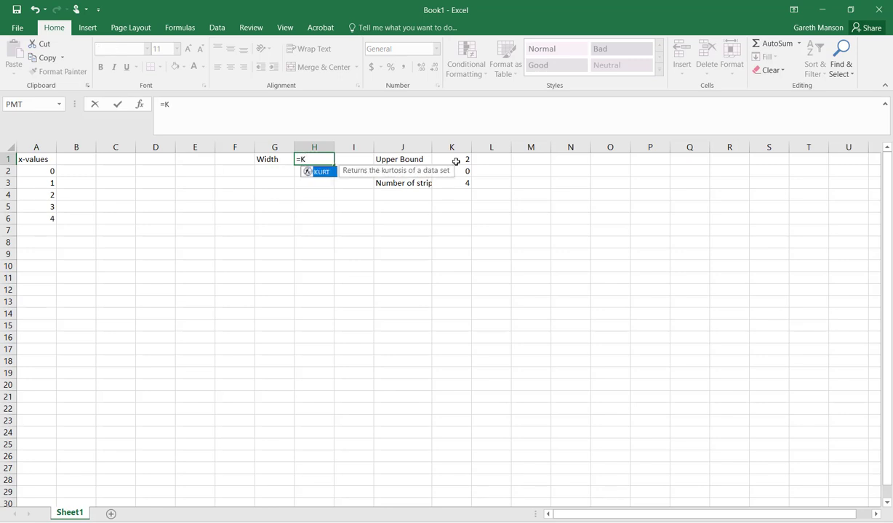
pyautogui.press('BackSpace')
pyautogui.click(456, 161)
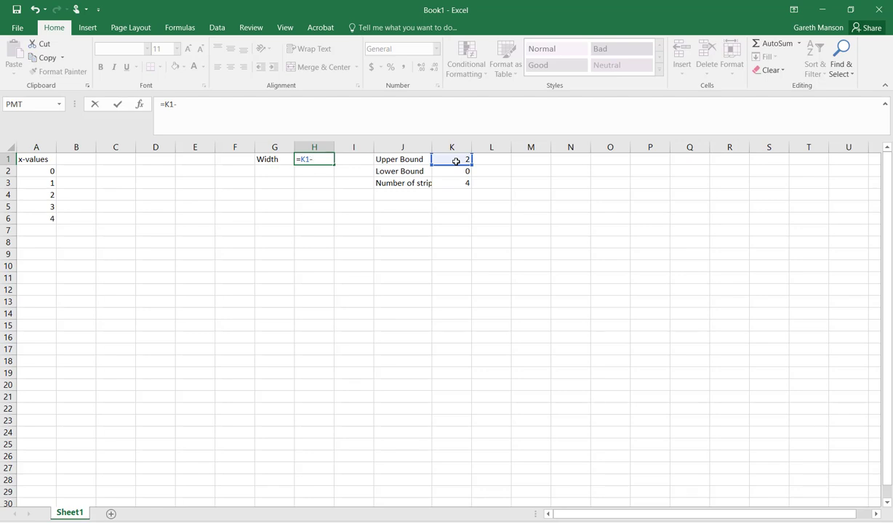
pyautogui.write('K2')
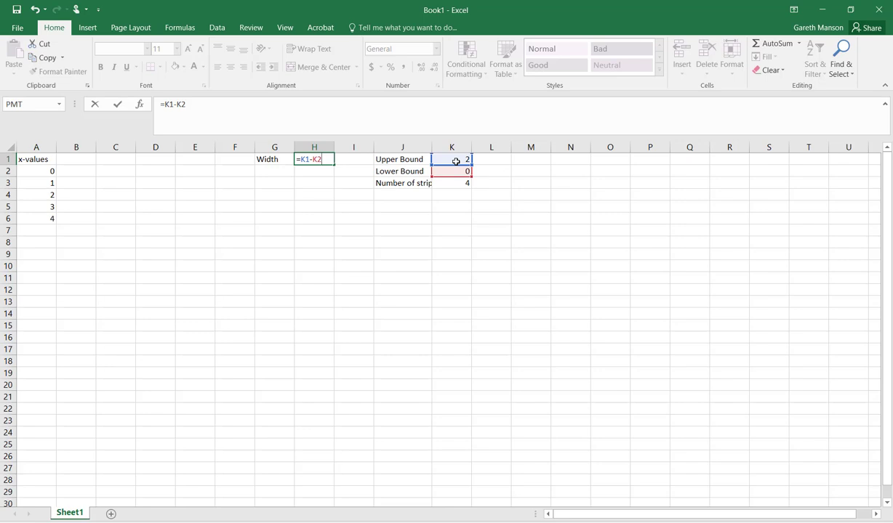
pyautogui.write(')')
pyautogui.click(165, 104)
pyautogui.write('(')
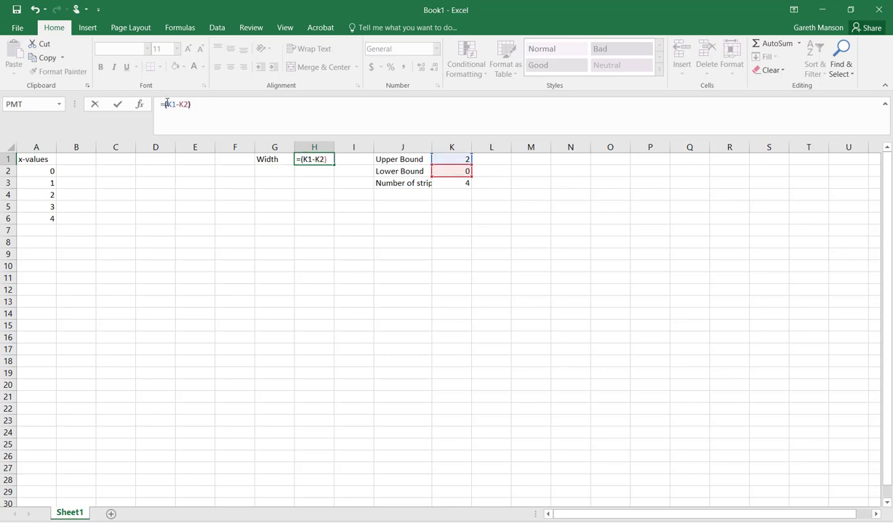
pyautogui.press('End')
pyautogui.write('/K3')
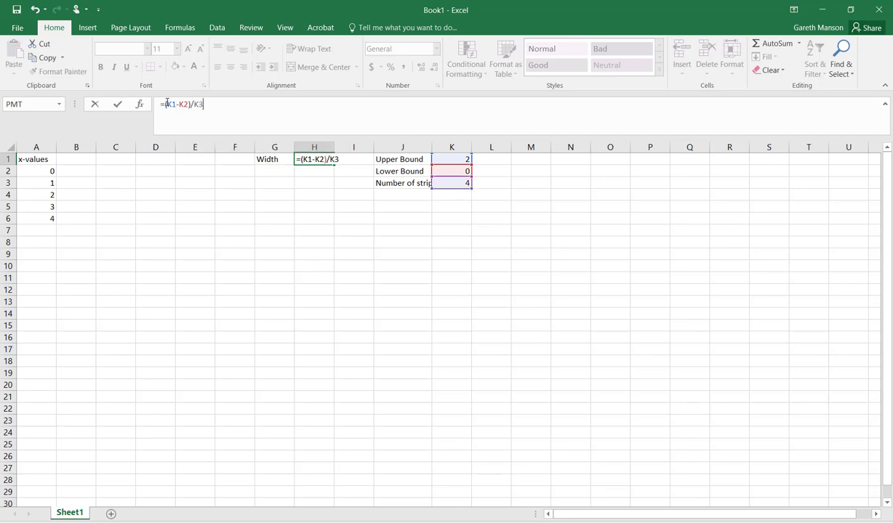
pyautogui.press('Return')
pyautogui.press('Up')
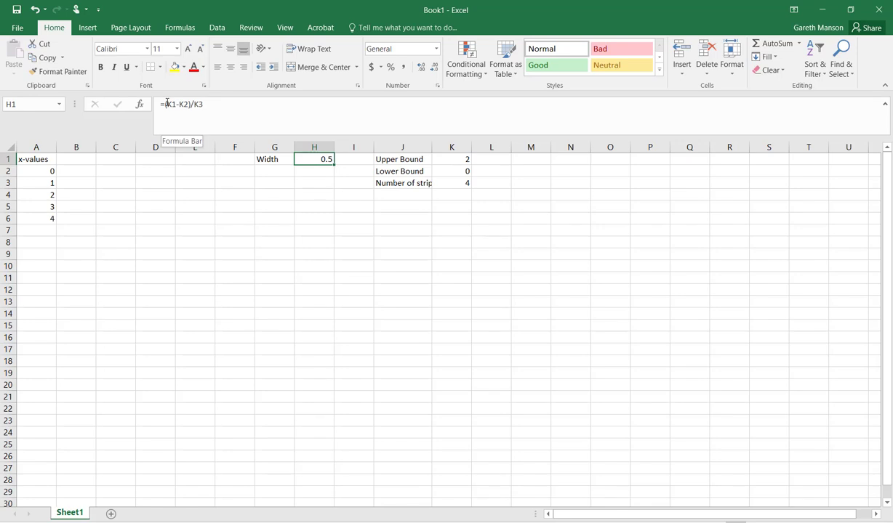
# - Test the width formula with an upper bound of 10 in K1 and restore the bound to 2
pyautogui.press('Right')
pyautogui.press('Right')
pyautogui.press('Right')
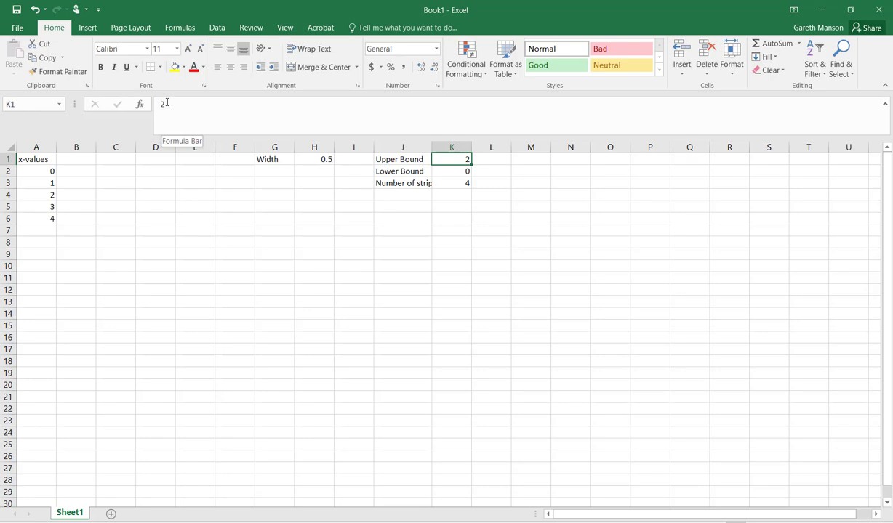
pyautogui.write('10')
pyautogui.press('Return')
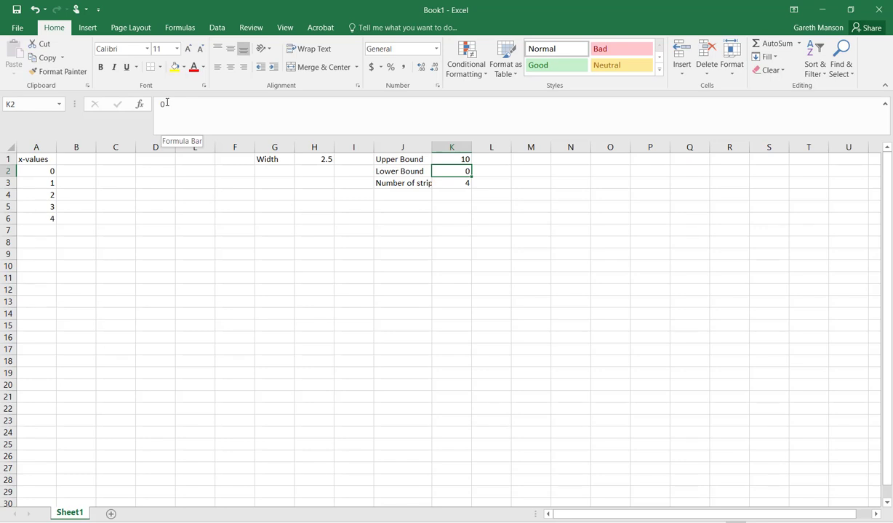
pyautogui.press('Up')
pyautogui.write('2')
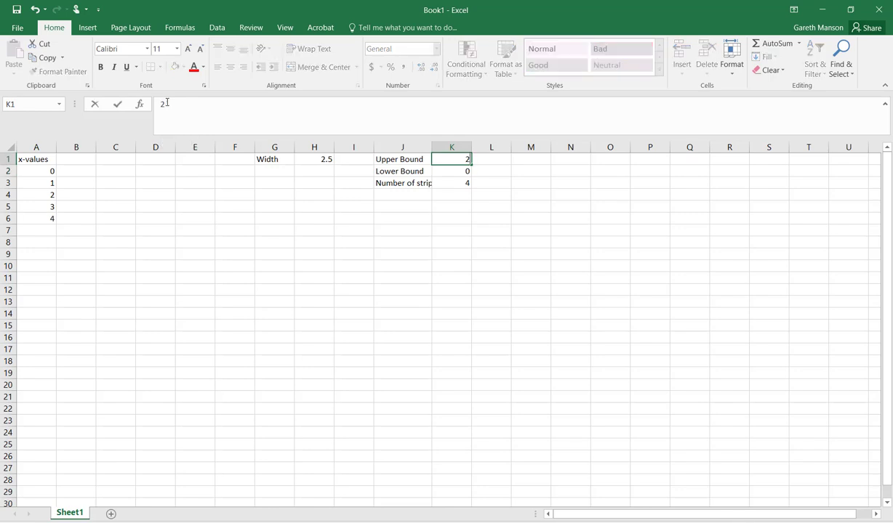
pyautogui.press('Return')
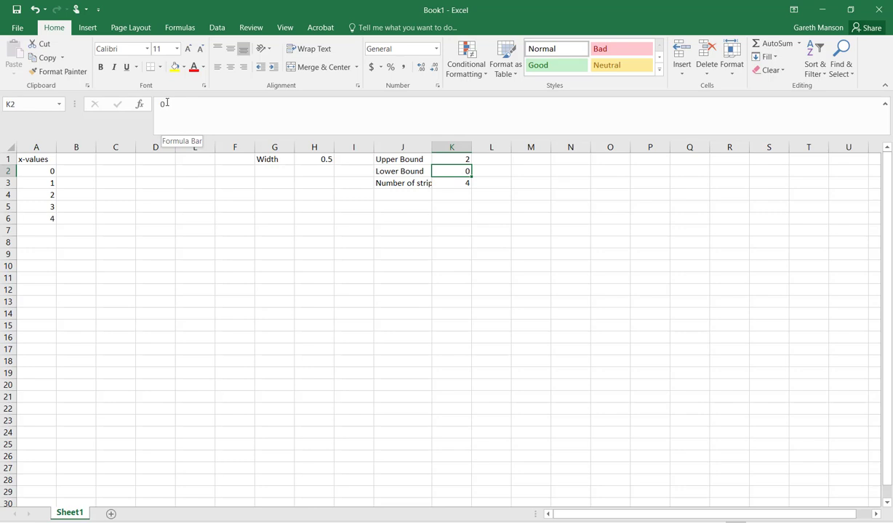
# - Change the column A heading in A1 to "h-values"
pyautogui.press('Left')
pyautogui.press('Left')
pyautogui.press('Left')
pyautogui.press('Left')
pyautogui.press('Left')
pyautogui.press('Left')
pyautogui.press('Left')
pyautogui.press('Left')
pyautogui.press('Left')
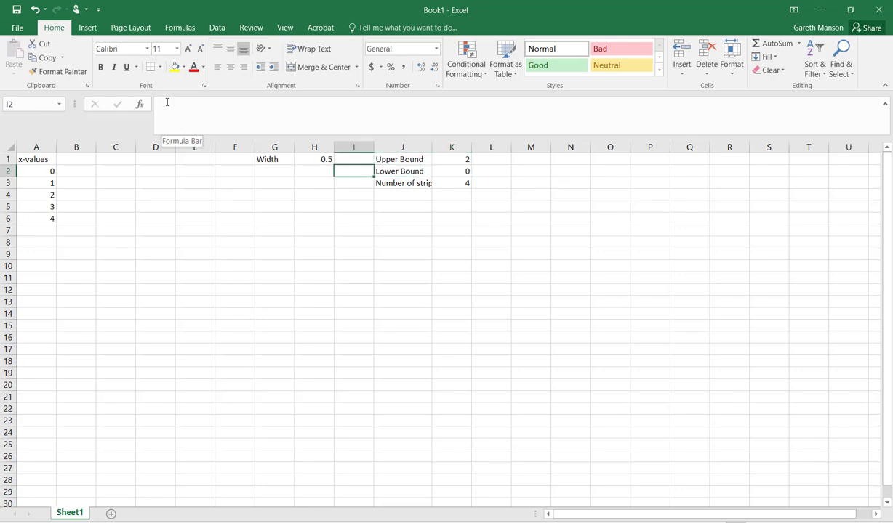
pyautogui.press('Up')
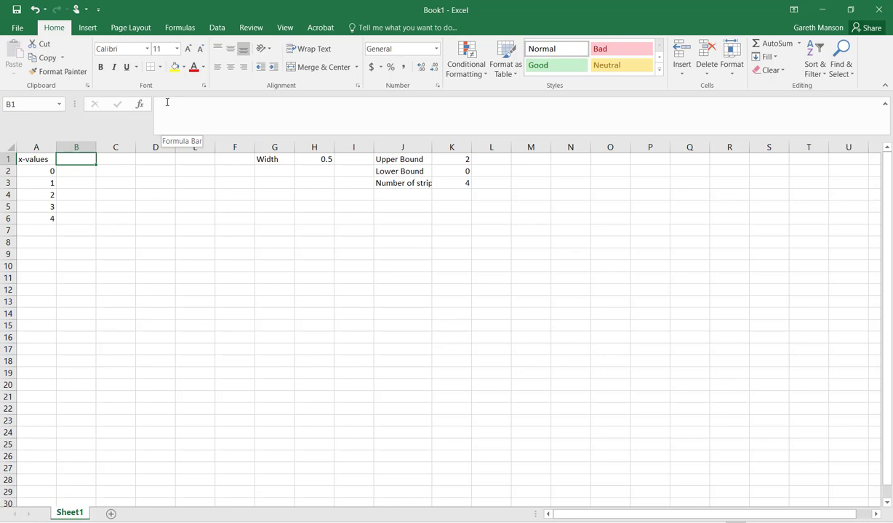
pyautogui.press('Down')
pyautogui.press('Left')
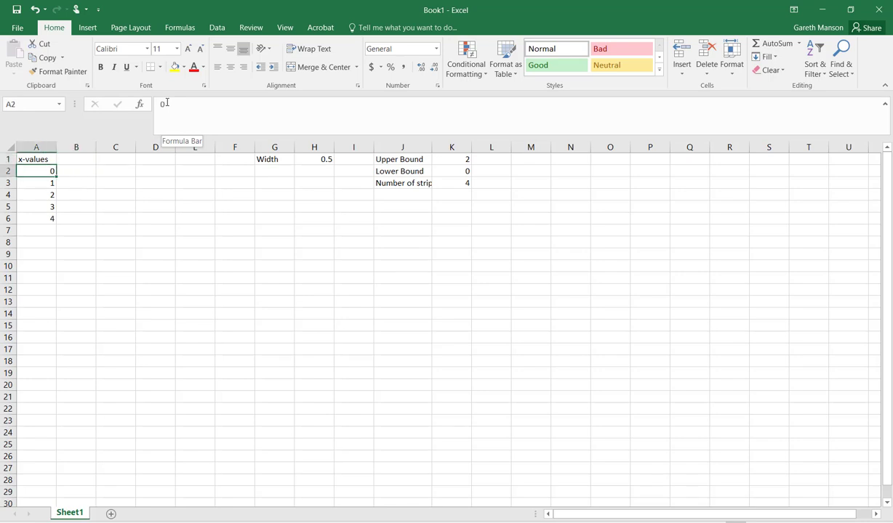
pyautogui.press('Up')
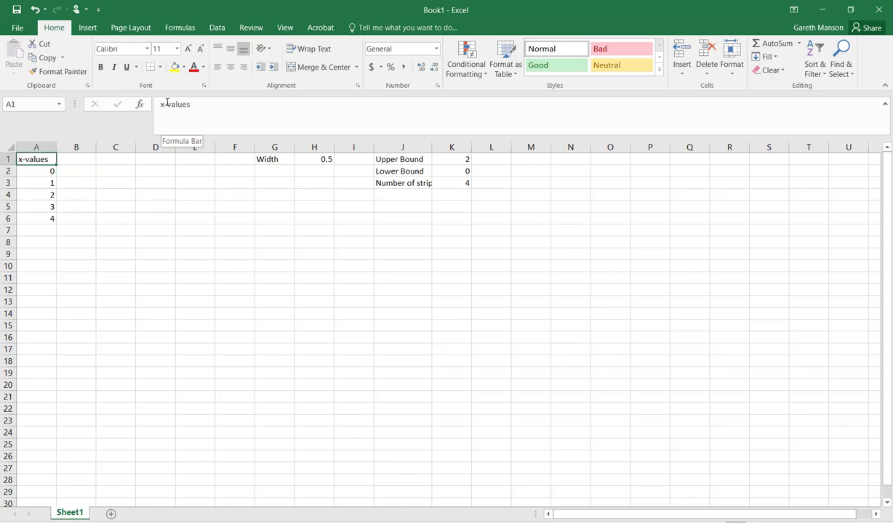
pyautogui.press('BackSpace')
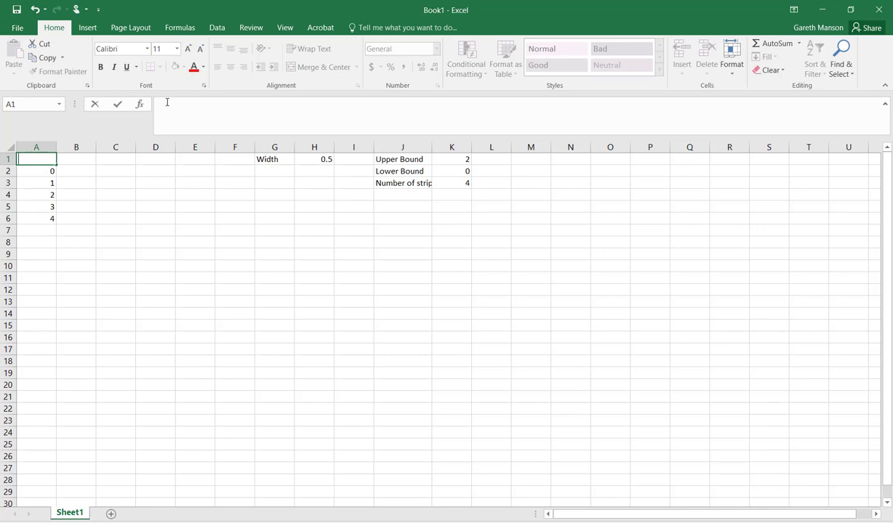
pyautogui.write('h-values')
pyautogui.press('Tab')
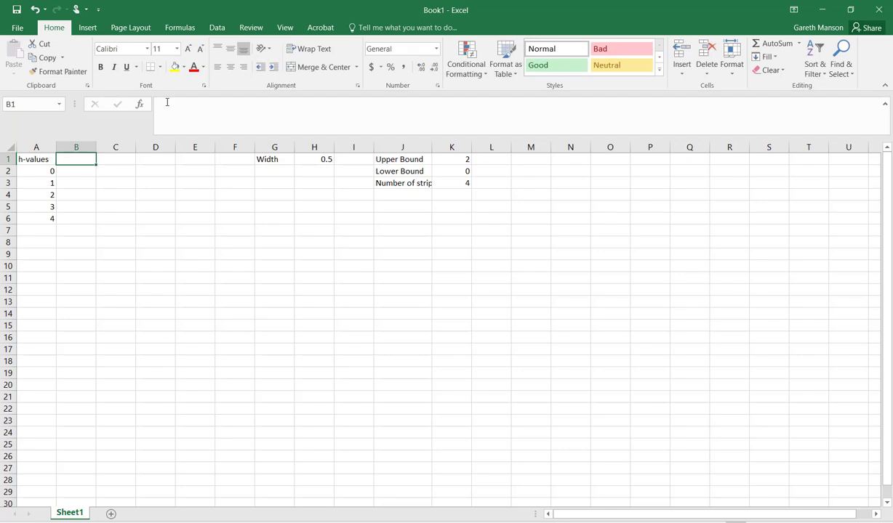
# - Add the headings "x-values" in B1 and "y-values" in C1
pyautogui.write('x-values')
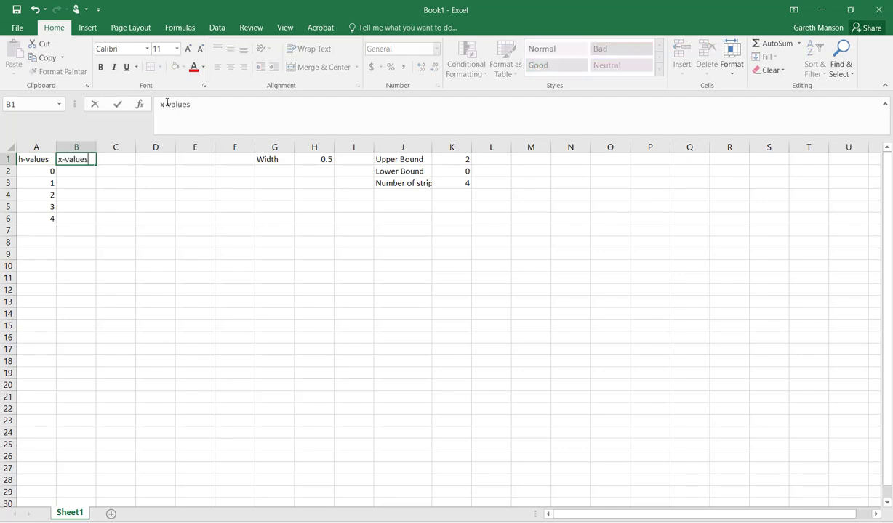
pyautogui.press('Tab')
pyautogui.write('y-')
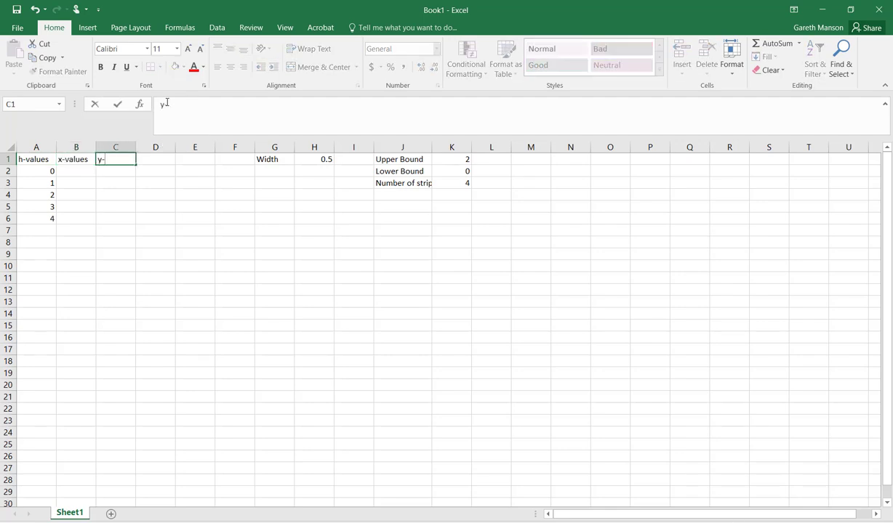
pyautogui.write('values')
pyautogui.press('Return')
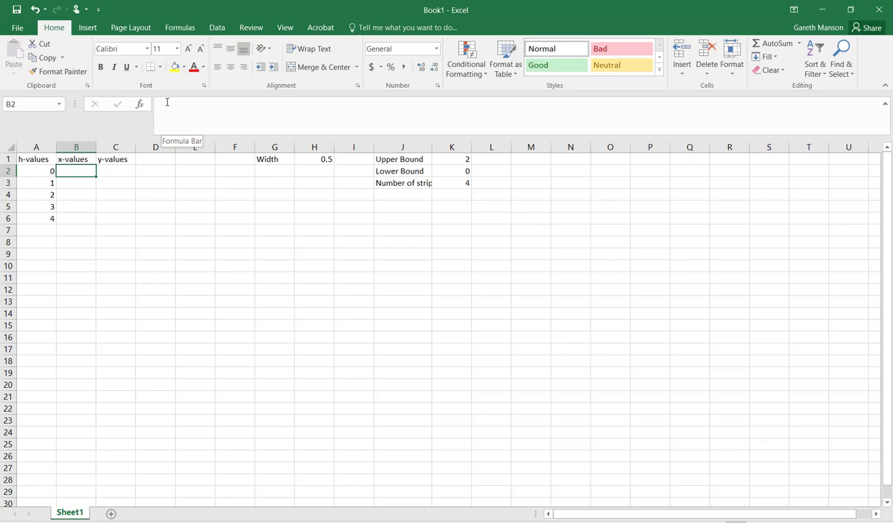
# - Enter the formula =K2 in B2 so the first x-value takes the lower bound
pyautogui.write('=')
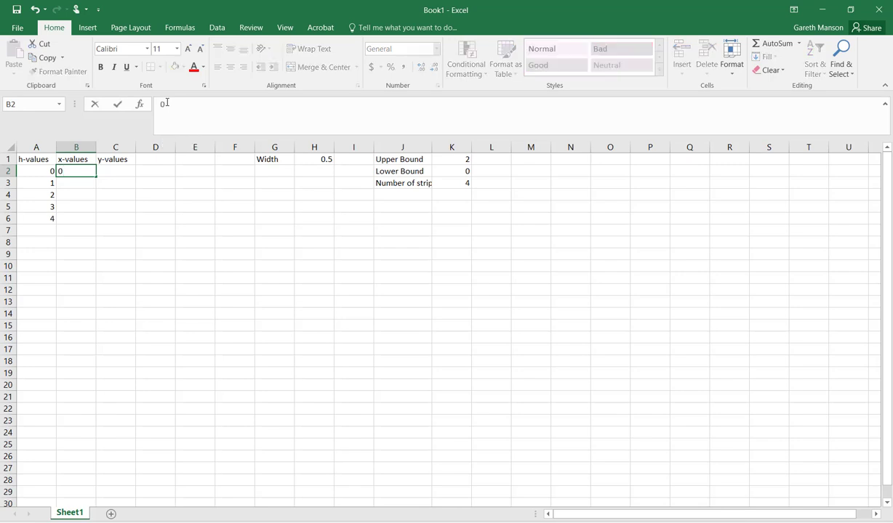
pyautogui.press('BackSpace')
pyautogui.write('=')
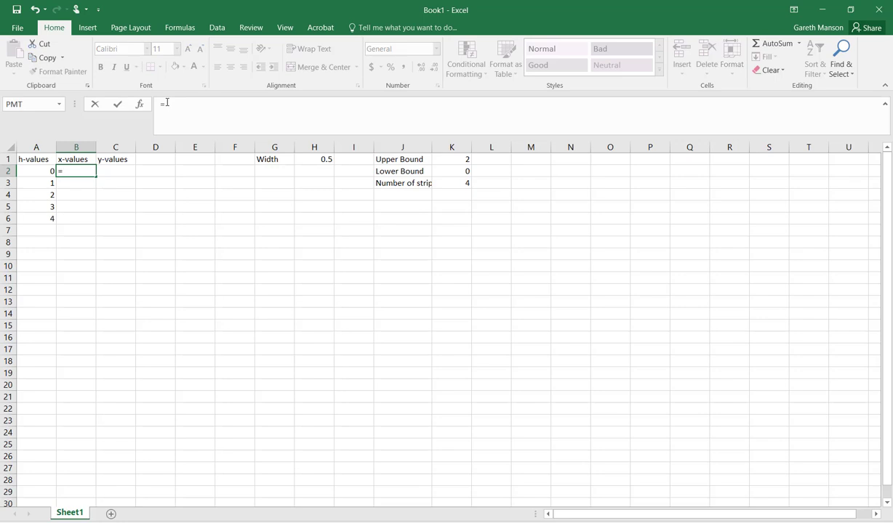
pyautogui.write('k3')
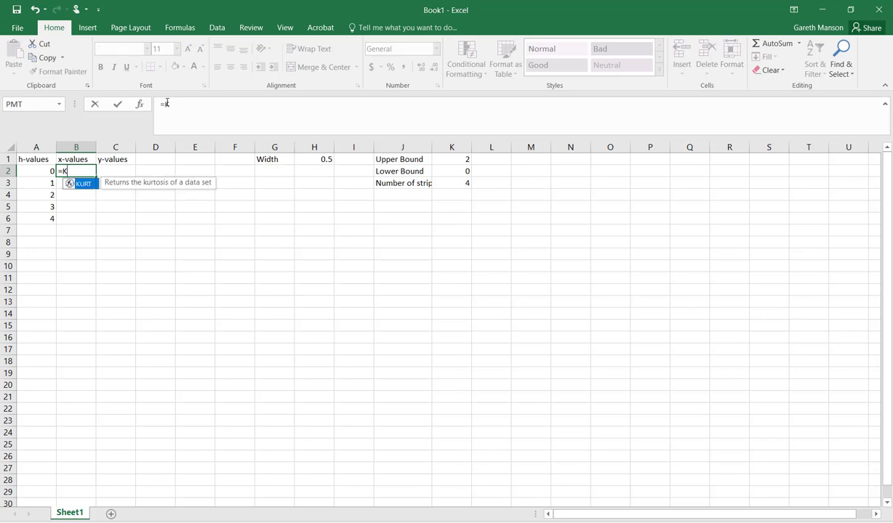
pyautogui.hotkey('ctrl', 'Return')
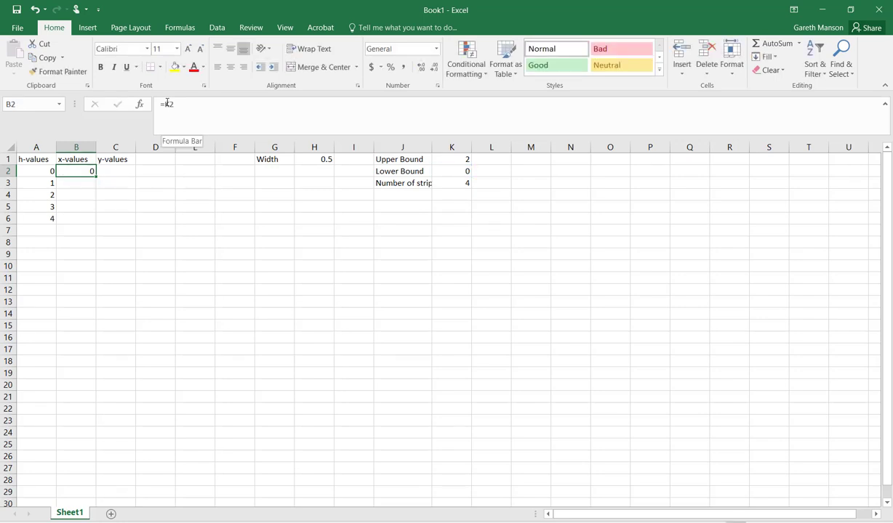
# - Enter the formula =B2+H1 in B3 to add the strip width to the previous x-value
pyautogui.press('Down')
pyautogui.press('Up')
pyautogui.press('Down')
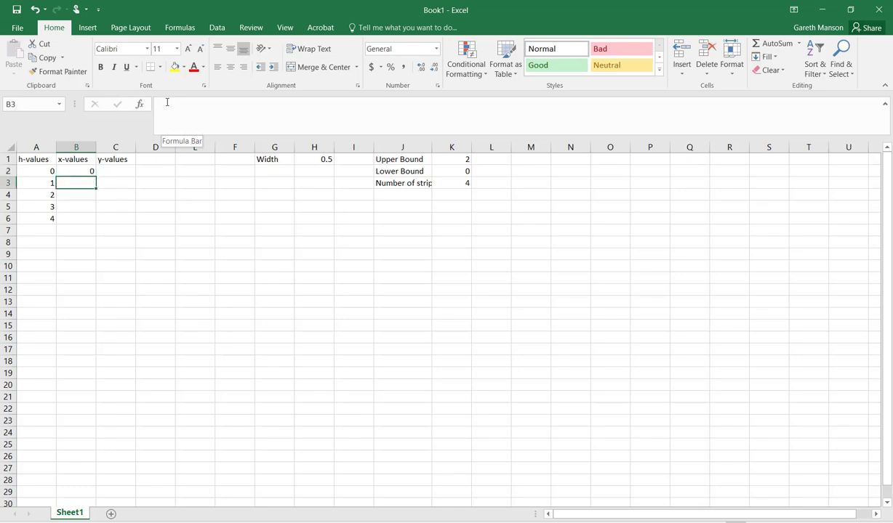
pyautogui.write('=')
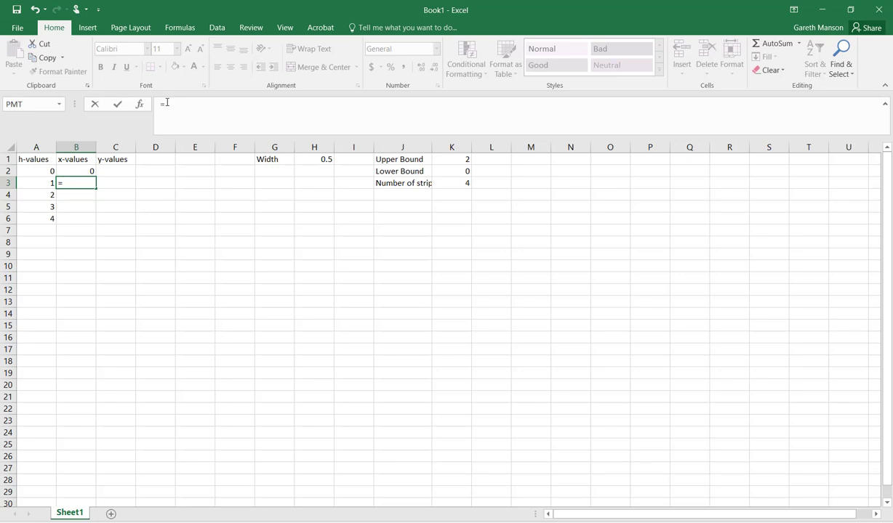
pyautogui.press('Up')
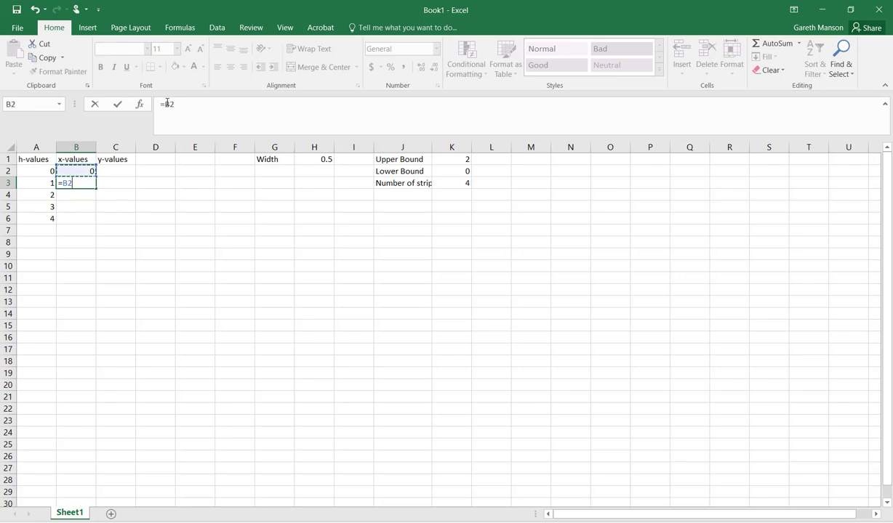
pyautogui.write('+H')
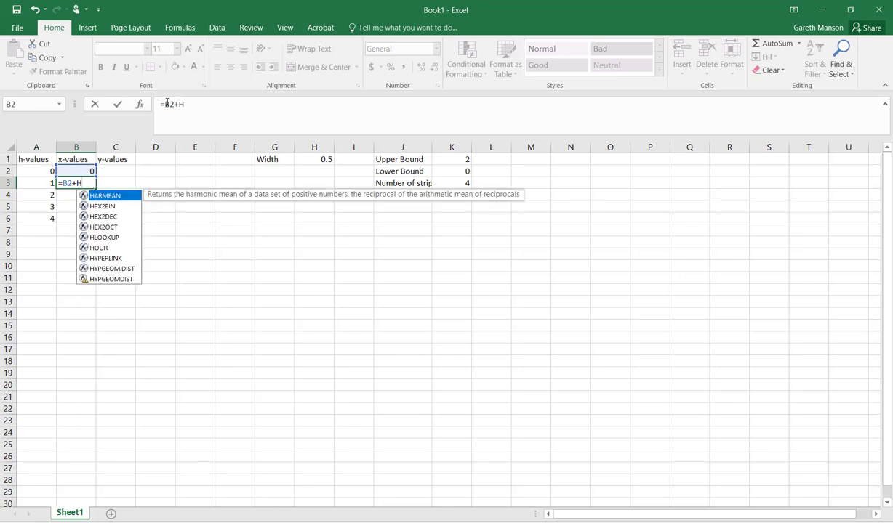
pyautogui.write('1')
pyautogui.press('Return')
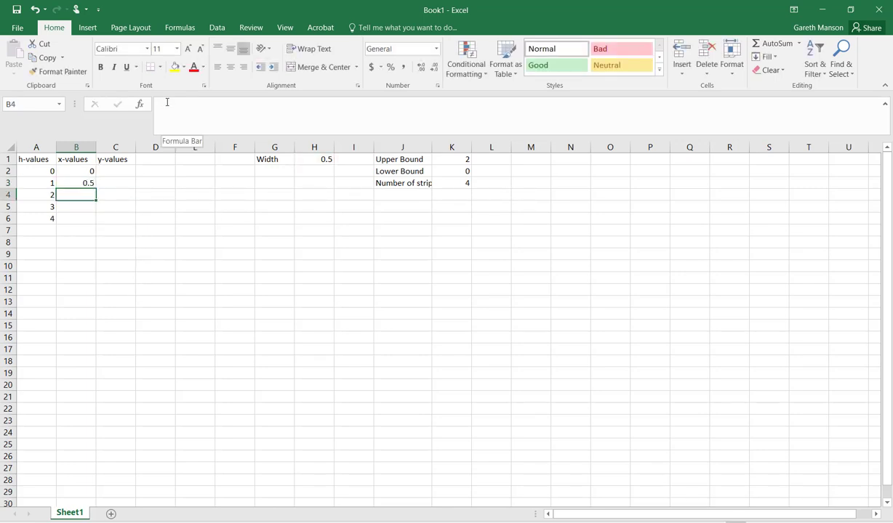
# - Fix the row of the width reference in B3 so the formula reads =B2+H$1
pyautogui.press('Up')
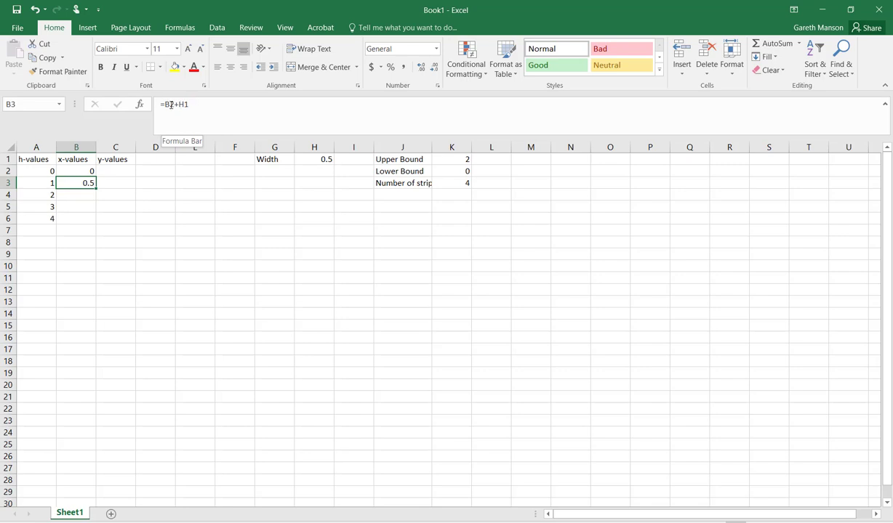
pyautogui.click(175, 104)
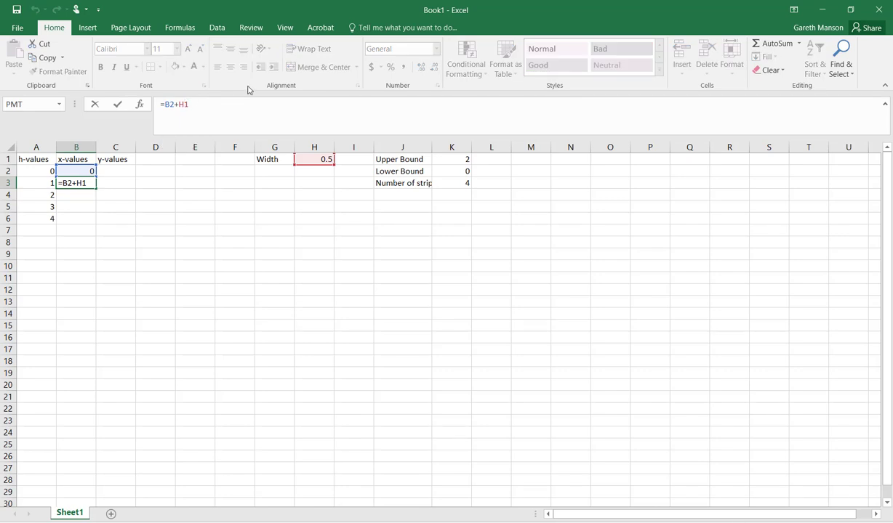
pyautogui.write('$')
pyautogui.press('Return')
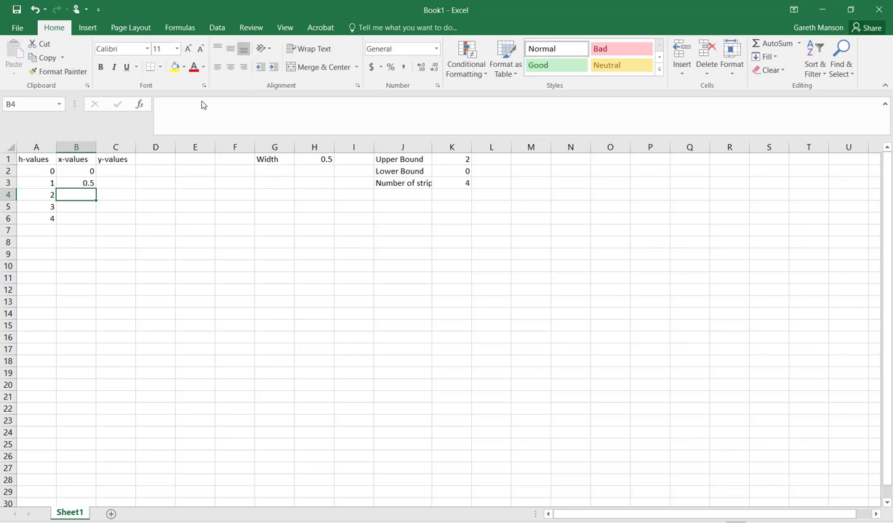
pyautogui.click(84, 184)
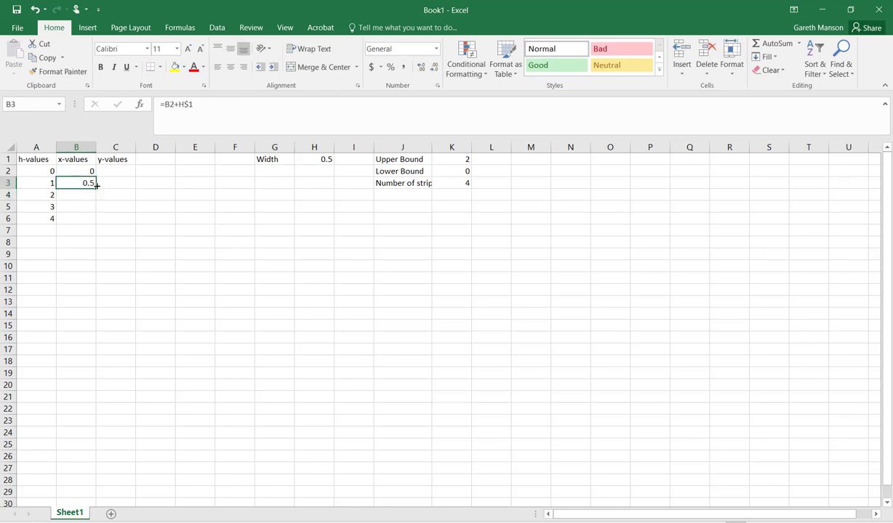
# - Fill the x-value formula from B3 down to B6 and check the copied formula in B5
pyautogui.moveTo(95, 188); pyautogui.dragTo(93, 222)
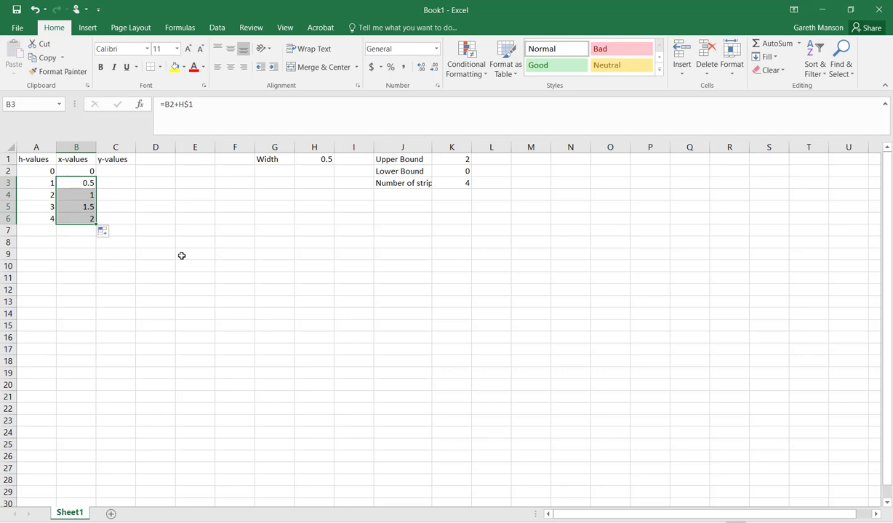
pyautogui.click(118, 266)
pyautogui.click(88, 207)
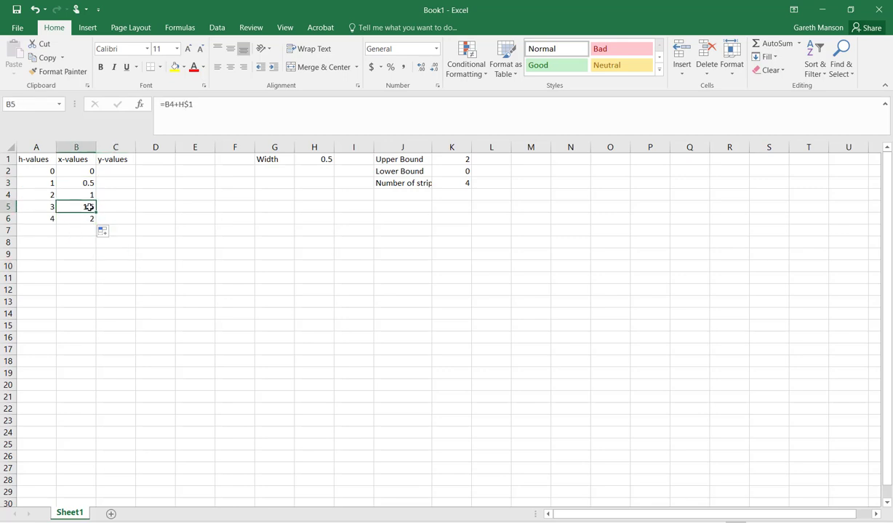
pyautogui.click(221, 97)
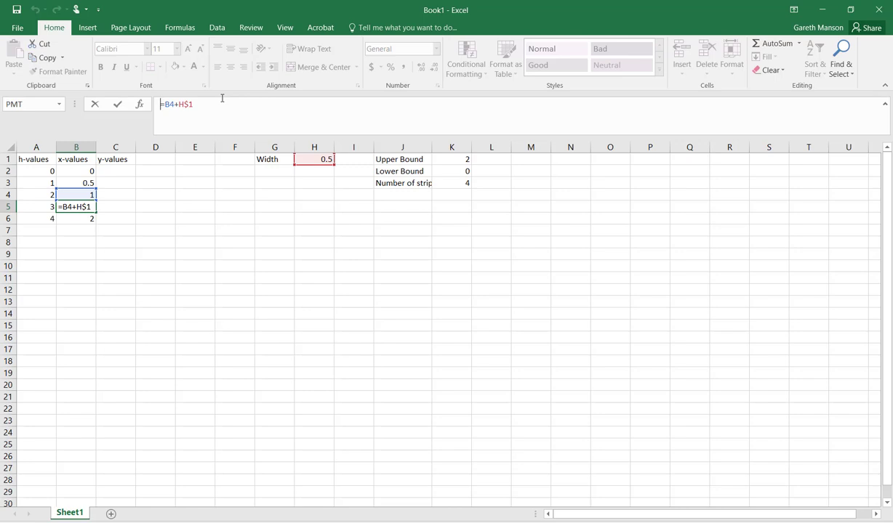
pyautogui.press('Right')
pyautogui.press('Return')
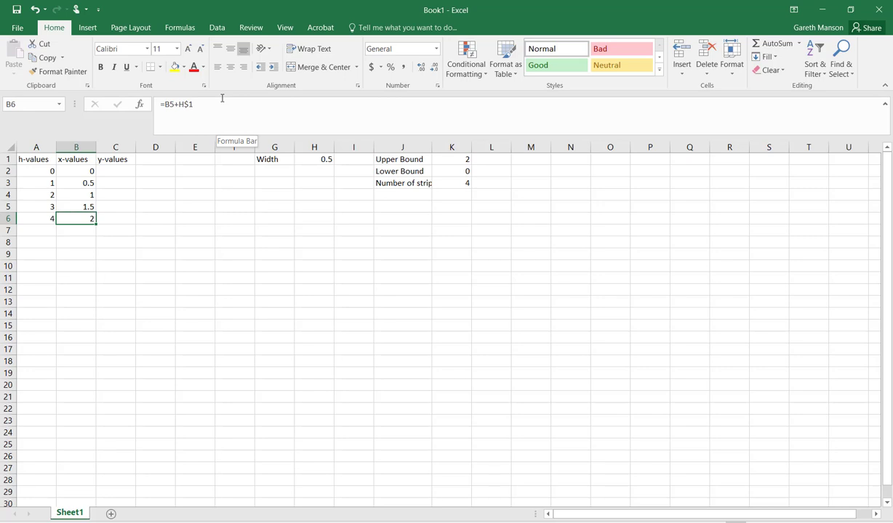
# - Enter the formula =B2^2+7 in C2 to calculate the first y-value
pyautogui.press('Right')
pyautogui.press('Up')
pyautogui.press('Up')
pyautogui.press('Up')
pyautogui.press('Up')
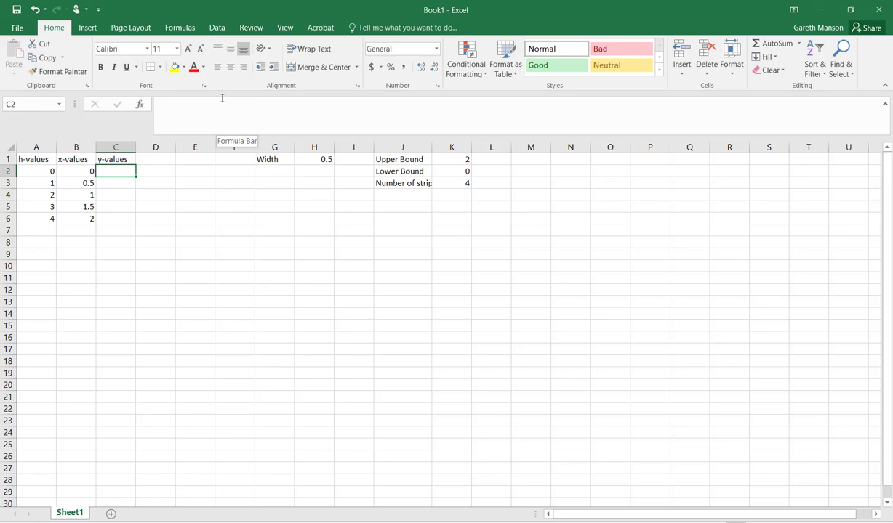
pyautogui.write('=')
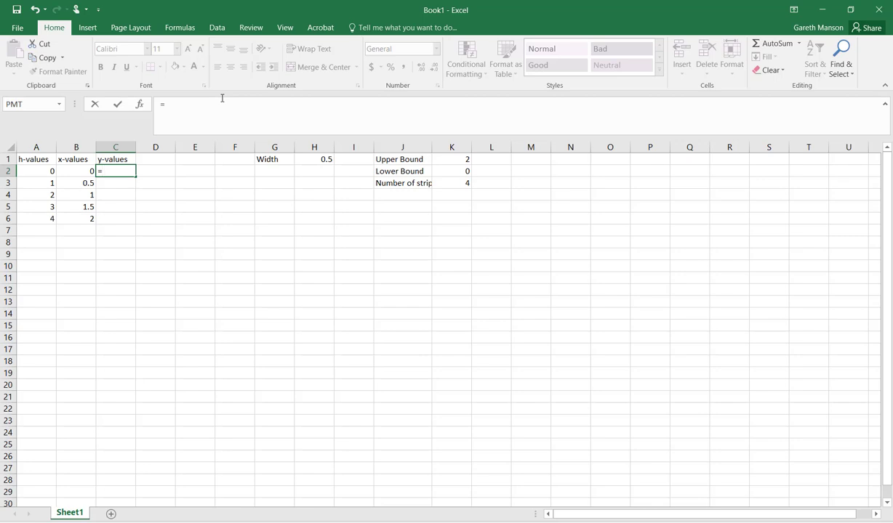
pyautogui.press('Left')
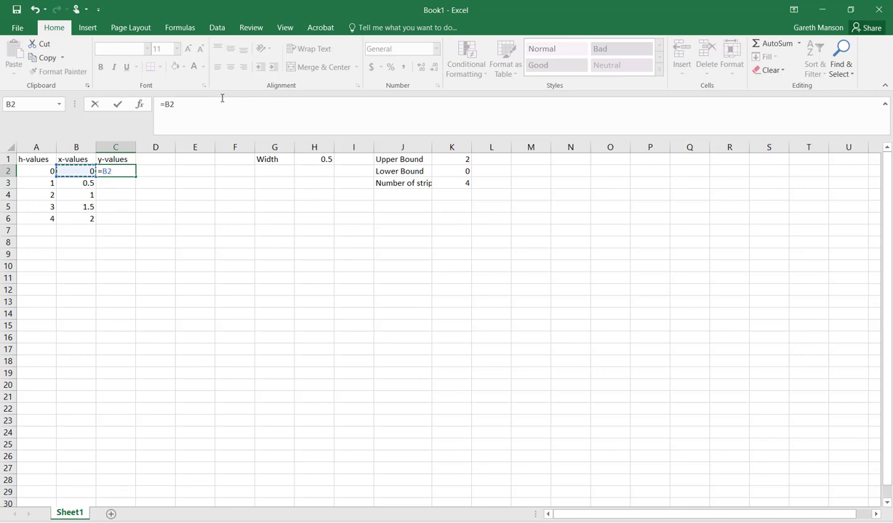
pyautogui.write('^')
pyautogui.write('2+7')
pyautogui.press('Return')
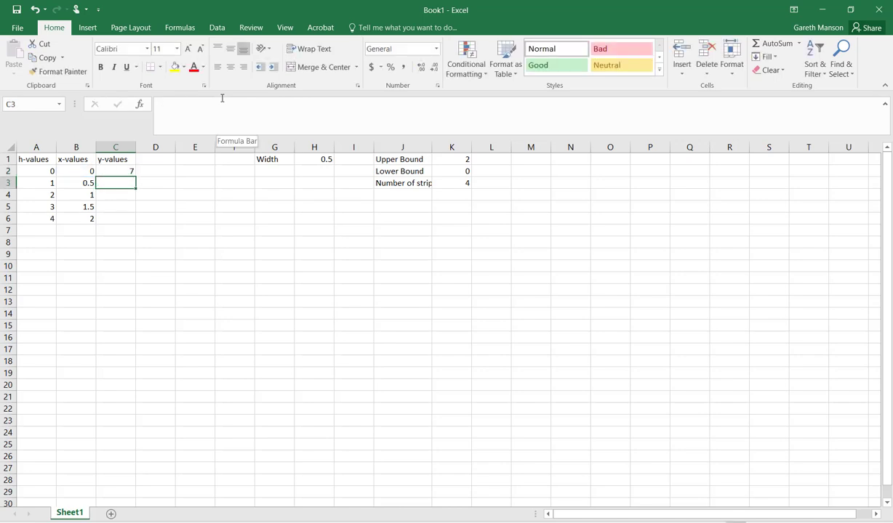
# - Fill the y-value formula from C2 down to C6 and go through the filled cells
pyautogui.press('Up')
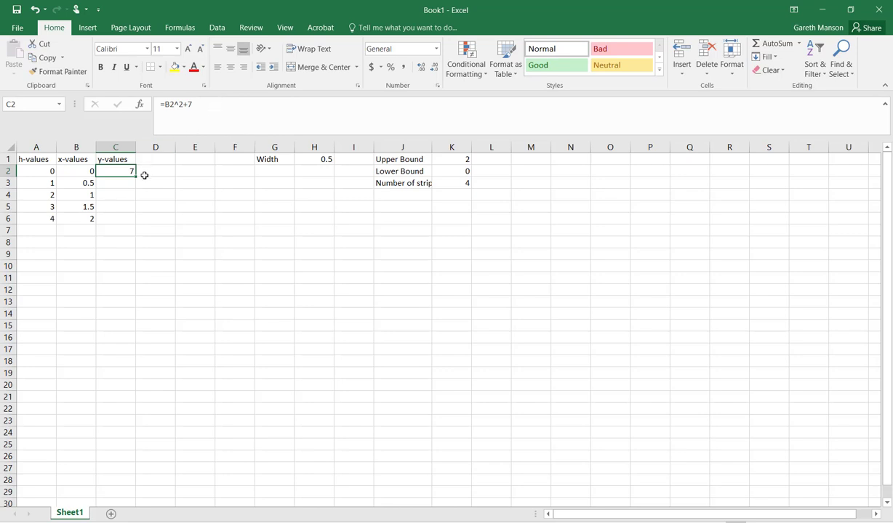
pyautogui.moveTo(137, 179); pyautogui.dragTo(140, 219)
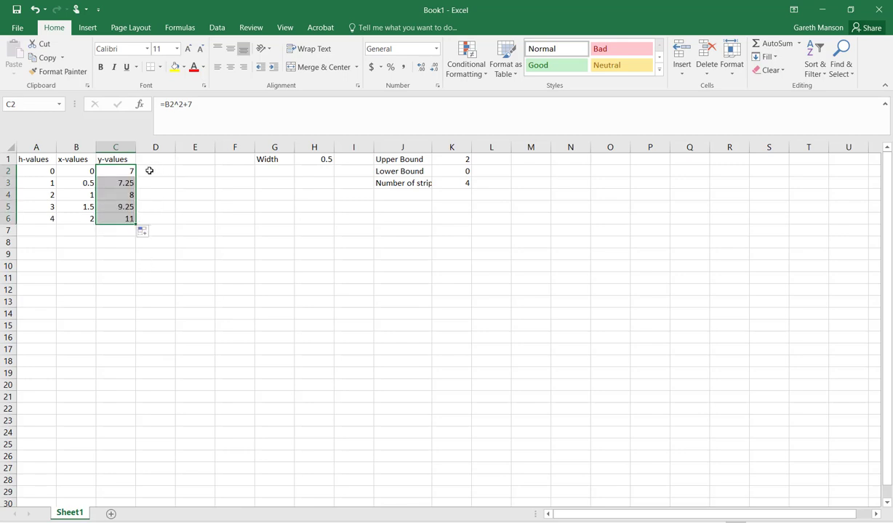
pyautogui.click(126, 173)
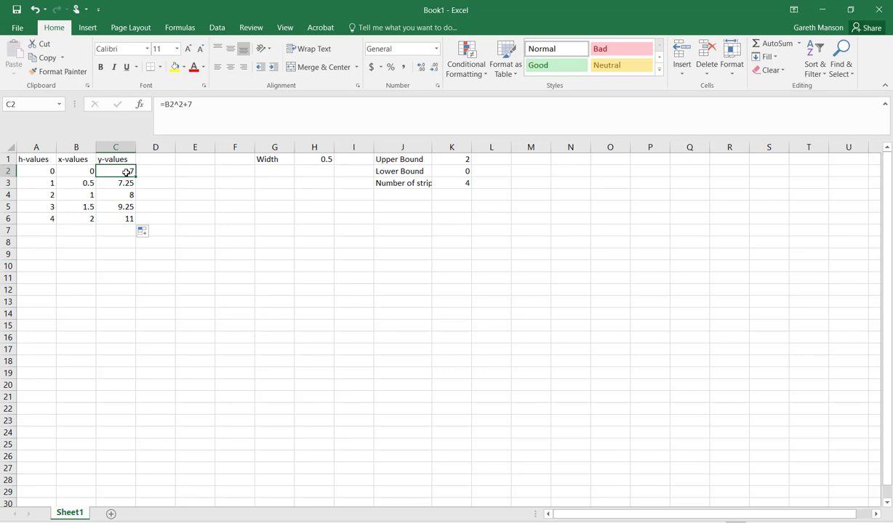
pyautogui.press('Down')
pyautogui.press('Down')
pyautogui.press('Down')
pyautogui.press('Down')
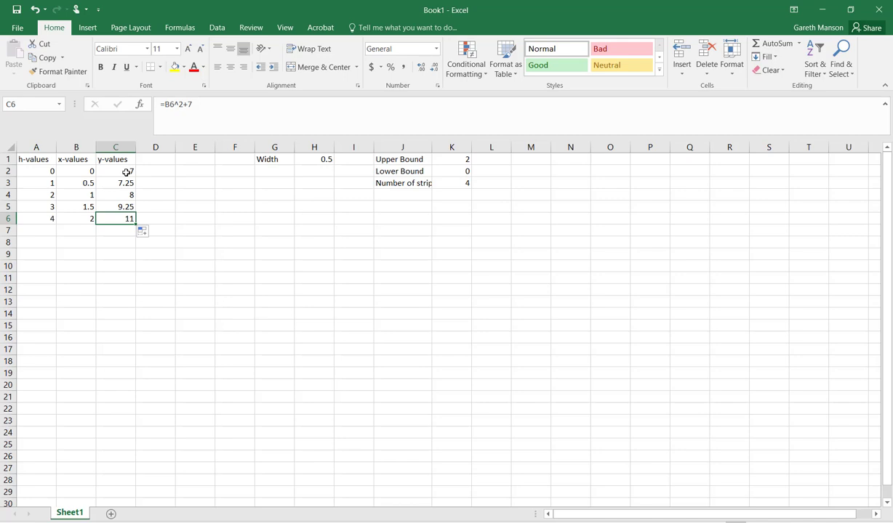
# - Add the label "Area" in G6
pyautogui.press('Right')
pyautogui.press('Right')
pyautogui.press('Right')
pyautogui.press('Right')
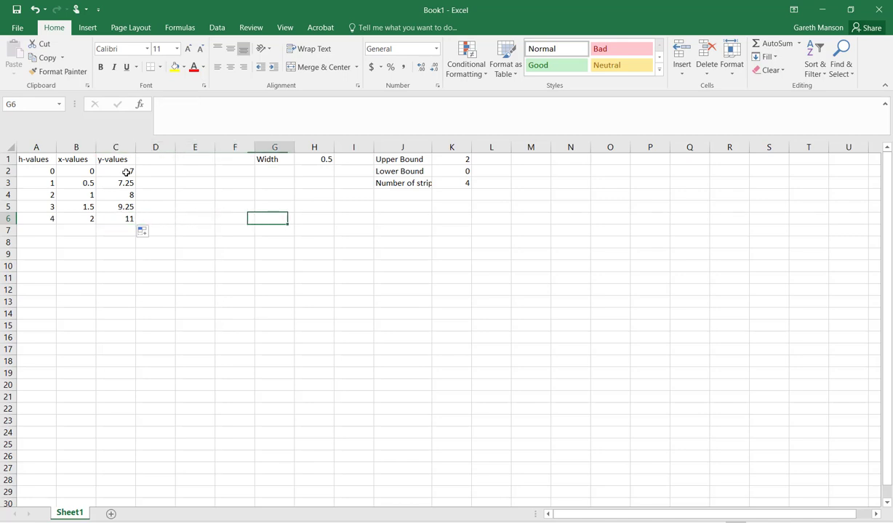
pyautogui.write('Area')
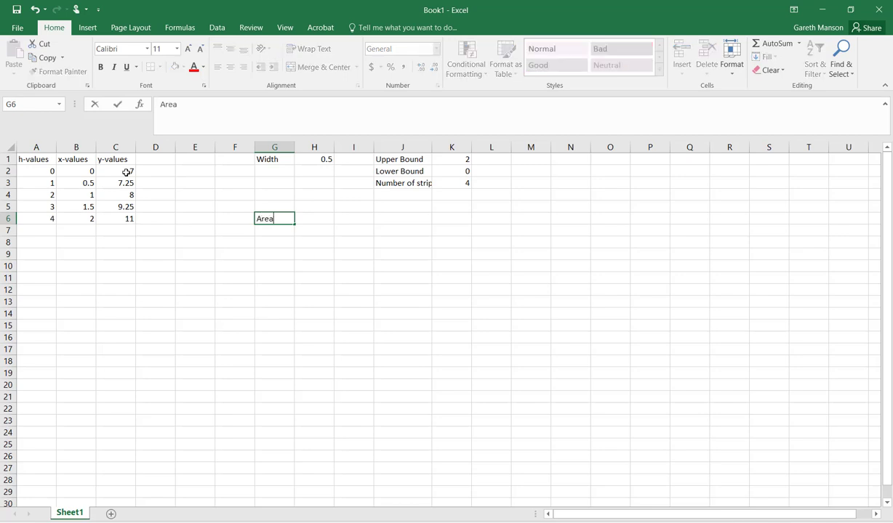
pyautogui.press('Right')
# - Enter half the strip width in H6 as =H1/2, accepting the suggested formula correction
pyautogui.write('=')
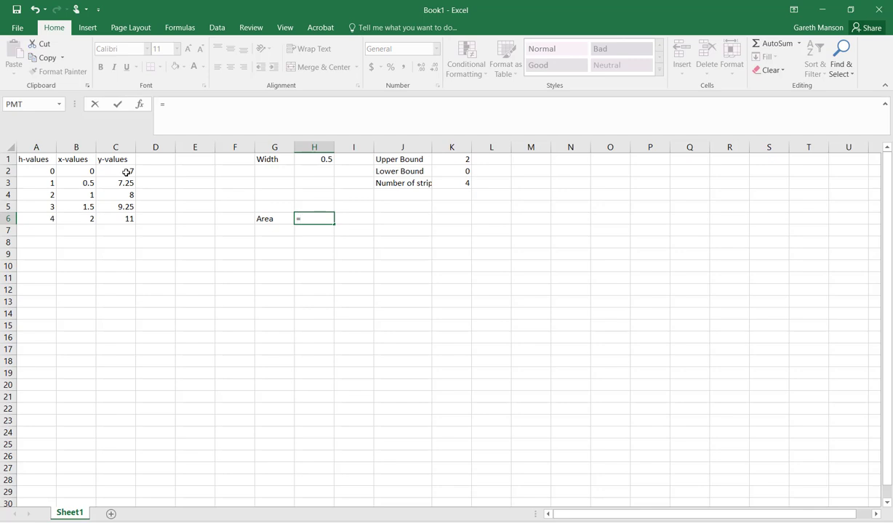
pyautogui.write('H1/2')
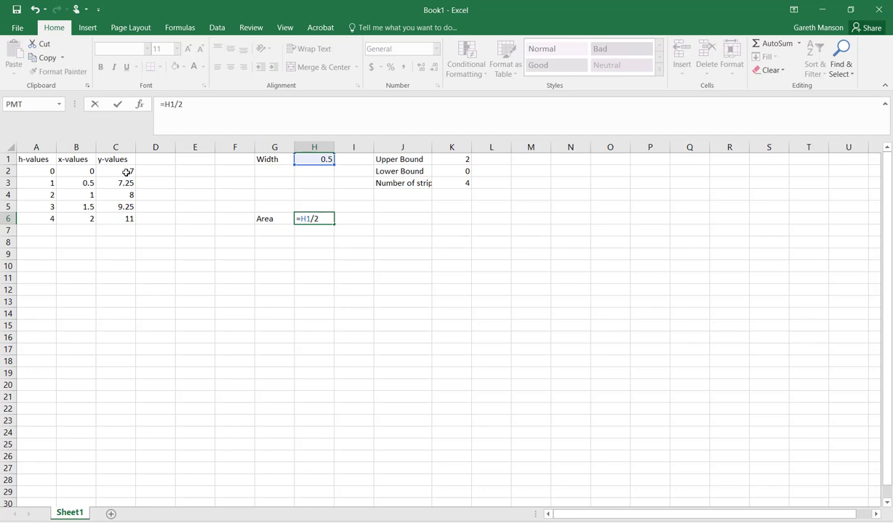
pyautogui.write(')')
pyautogui.press('Return')
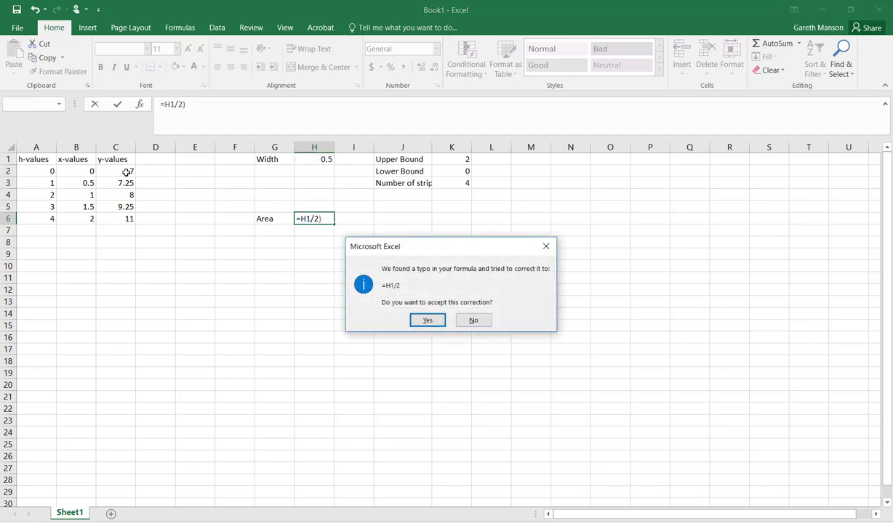
pyautogui.click(427, 320)
# - Extend the area formula in H6 to the trapezium rule =(H1/2)*(C2+C6+2*(C3+C4+C5))
pyautogui.click(275, 219)
pyautogui.click(305, 218)
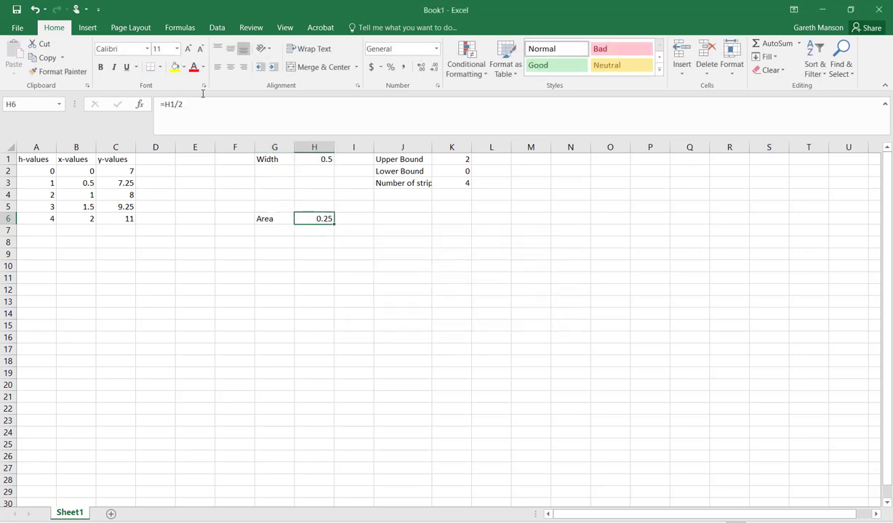
pyautogui.click(163, 104)
pyautogui.write('(H1/2')
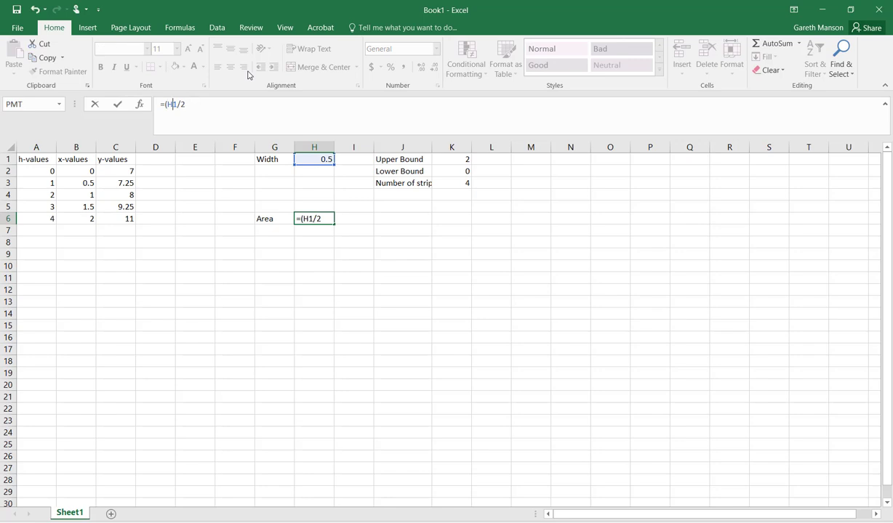
pyautogui.write(')*')
pyautogui.write('(')
pyautogui.write('C')
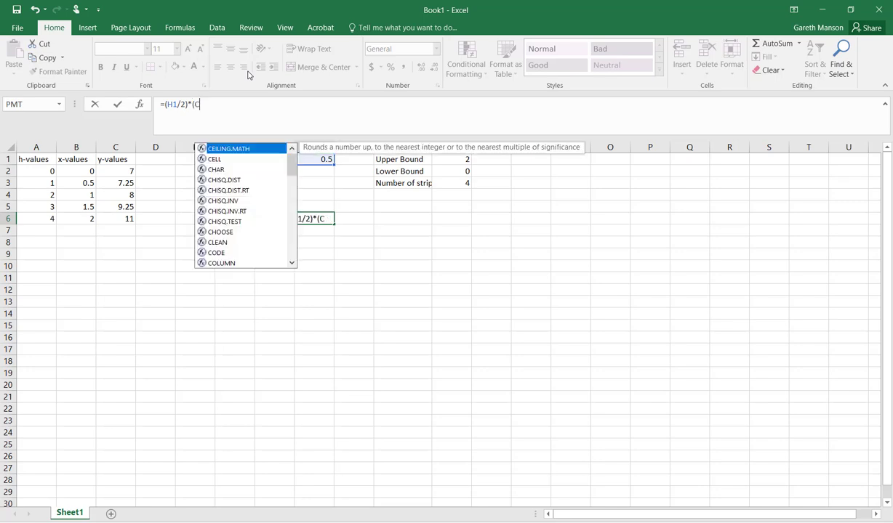
pyautogui.write('2+C')
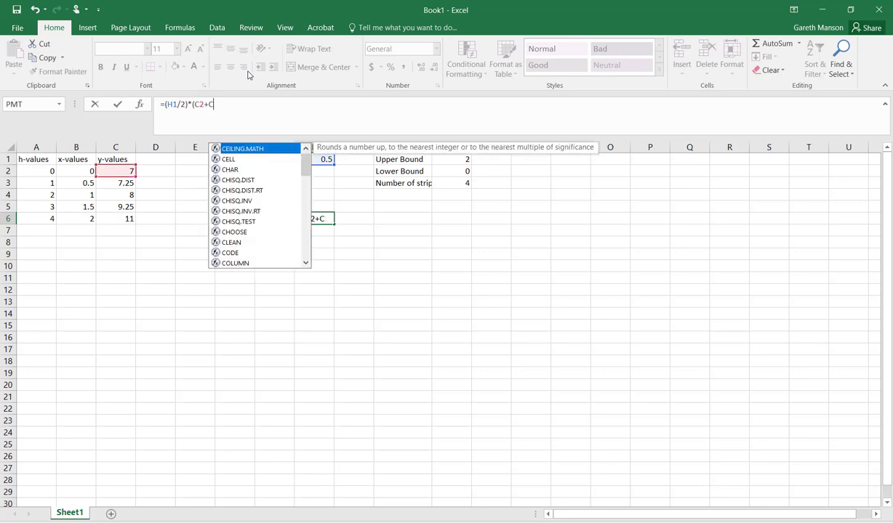
pyautogui.write('6+')
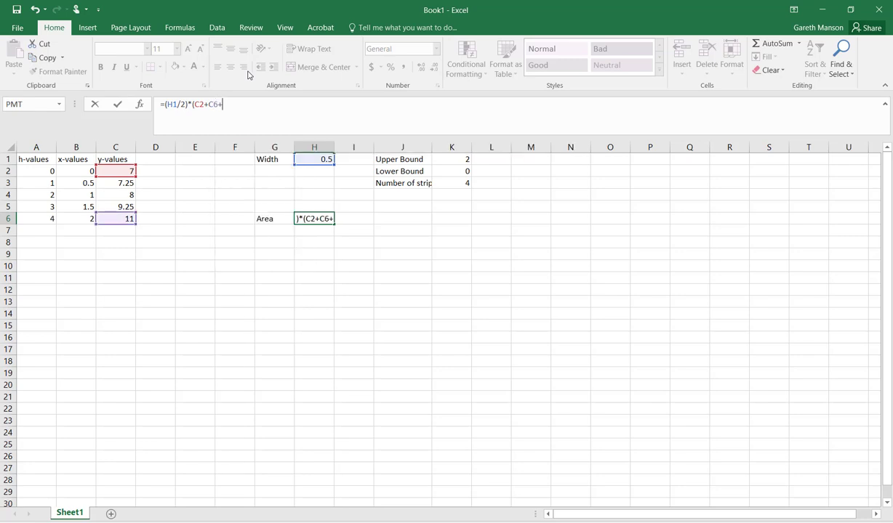
pyautogui.write('2*(C3+C')
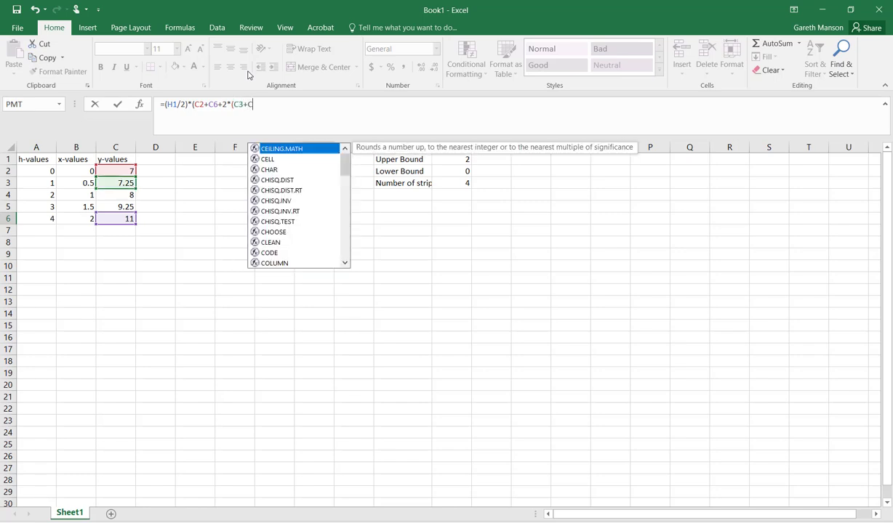
pyautogui.write('4+C5')
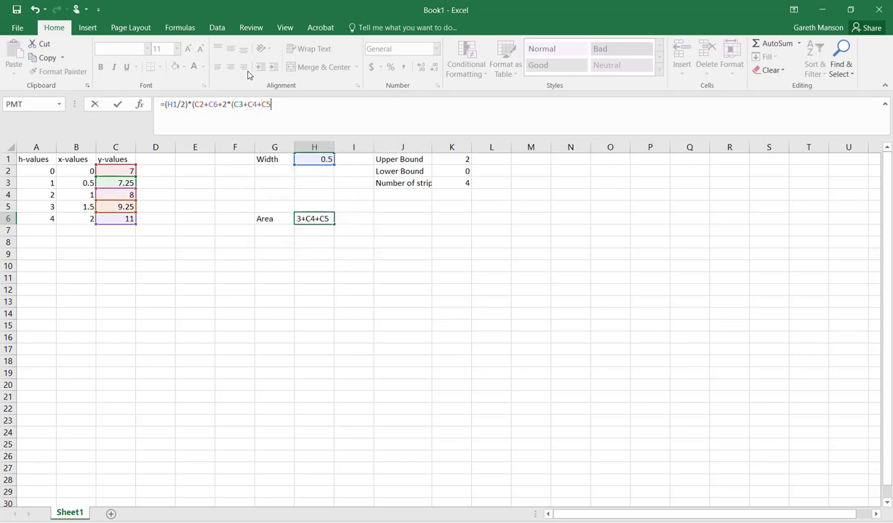
pyautogui.write('))')
pyautogui.press('Return')
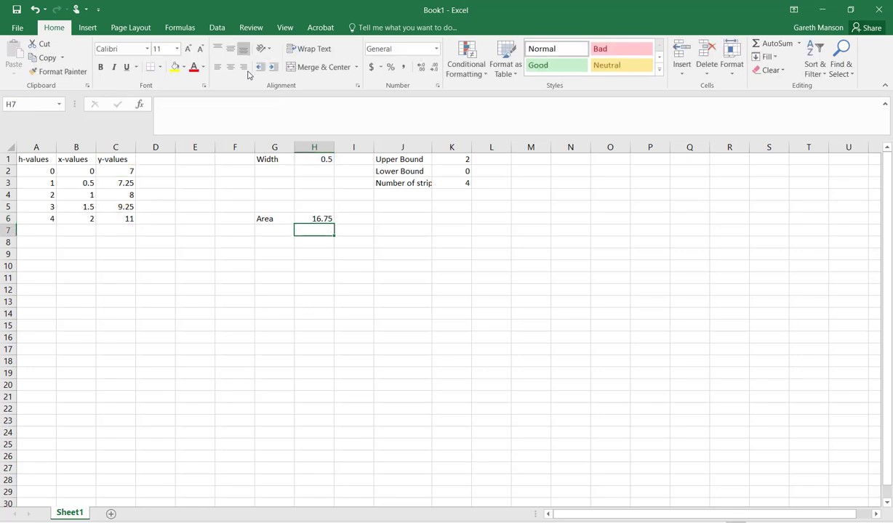
pyautogui.press('Up')
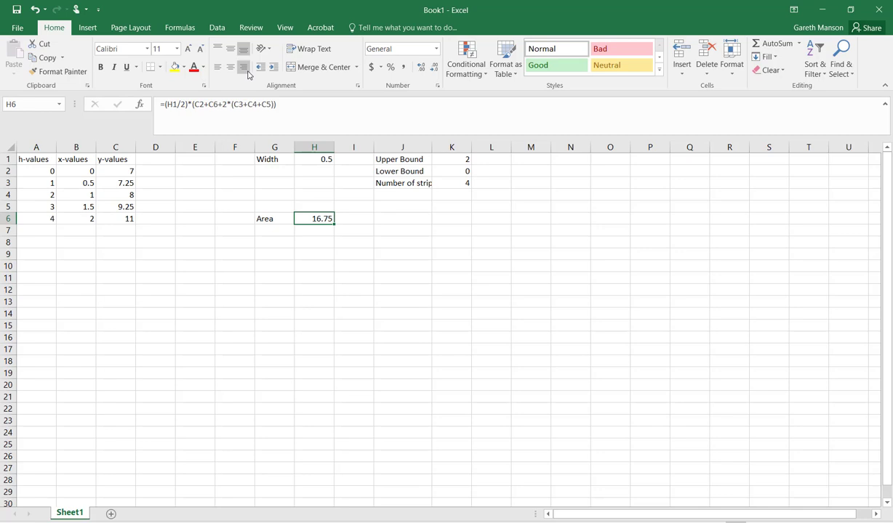
# - Add a second "Area" label in G7
pyautogui.press('Down')
pyautogui.press('Left')
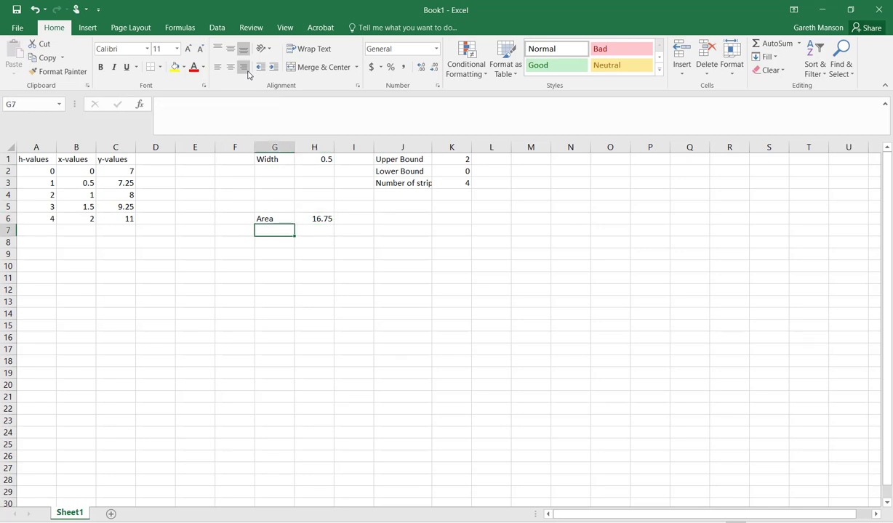
pyautogui.write('Area')
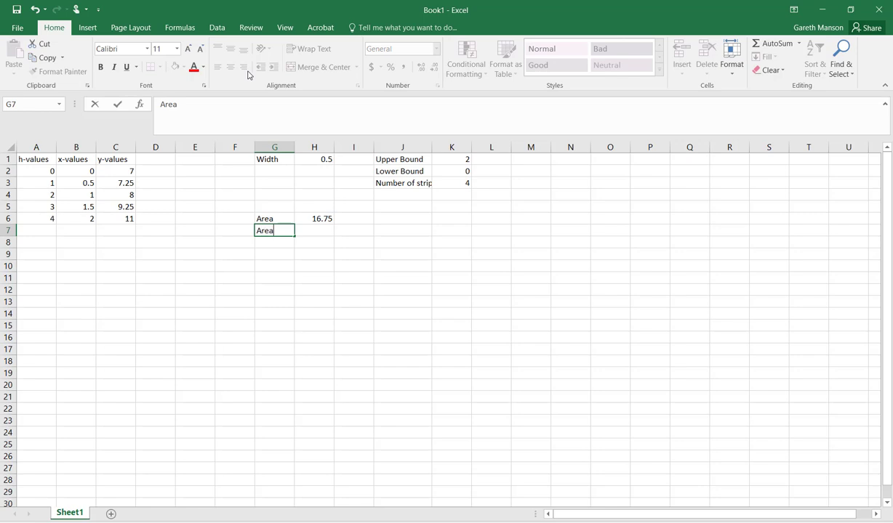
pyautogui.press('Tab')
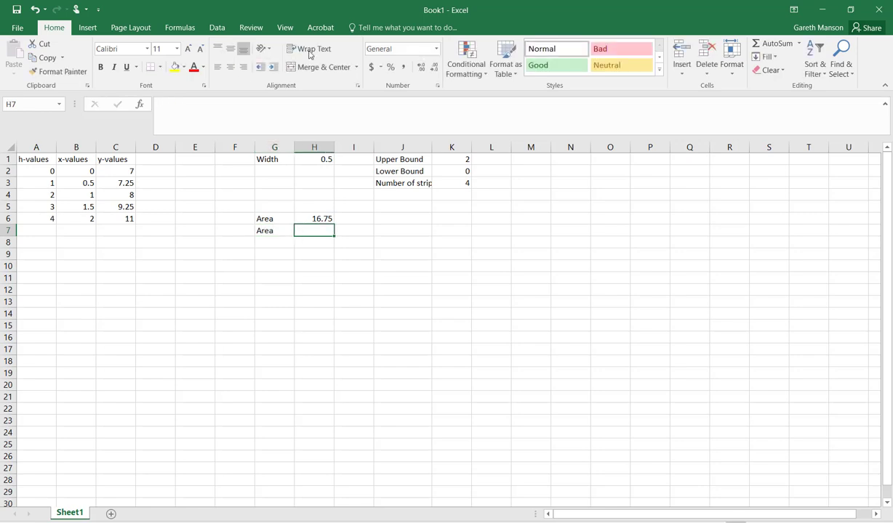
# - Copy the text of the area formula from H6 into H7, keeping its cell references
pyautogui.click(322, 218)
pyautogui.moveTo(302, 110); pyautogui.dragTo(156, 105)
pyautogui.hotkey('ctrl', 'c')
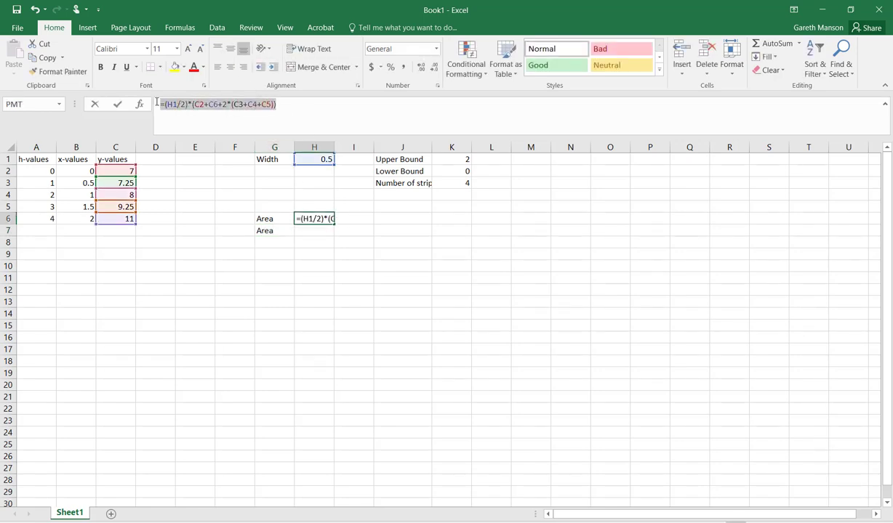
pyautogui.click(300, 230)
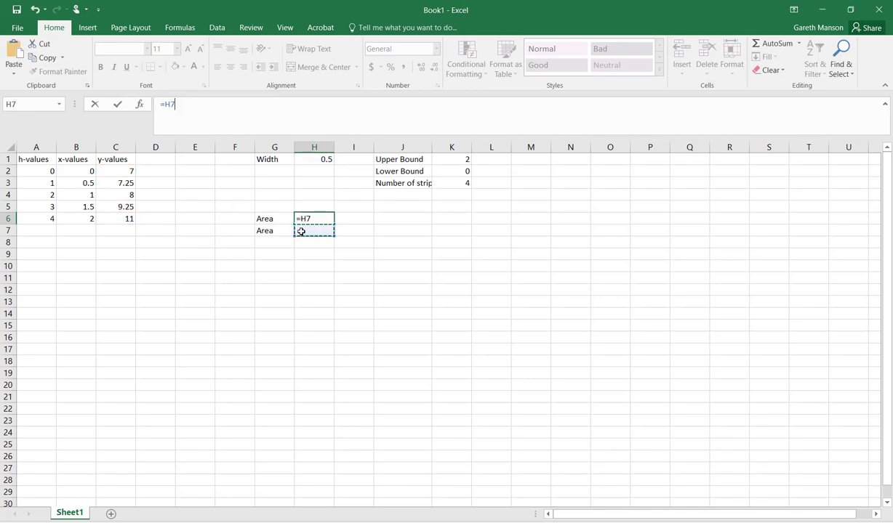
pyautogui.press('Escape')
pyautogui.click(301, 231)
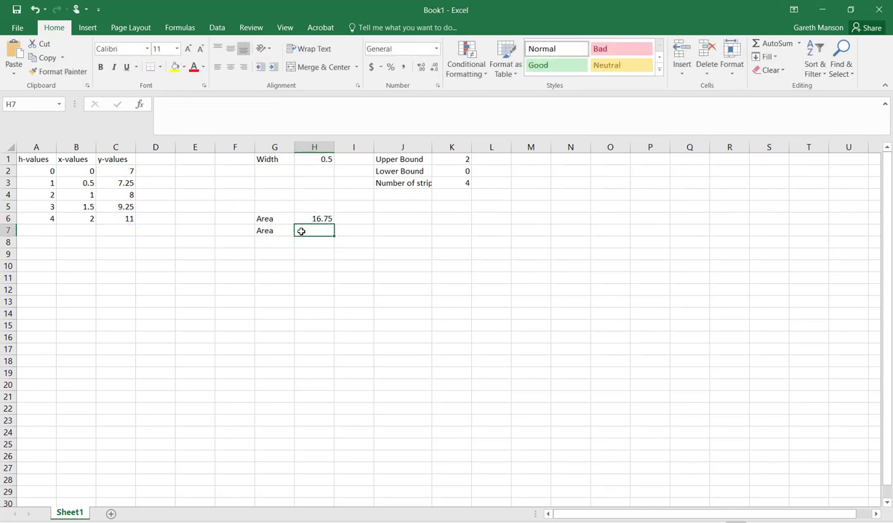
pyautogui.hotkey('ctrl', 'v')
# - Replace the added y-values in the H7 area formula with a SUM of the range C3:C5
pyautogui.moveTo(233, 104); pyautogui.dragTo(244, 106)
pyautogui.click(234, 105)
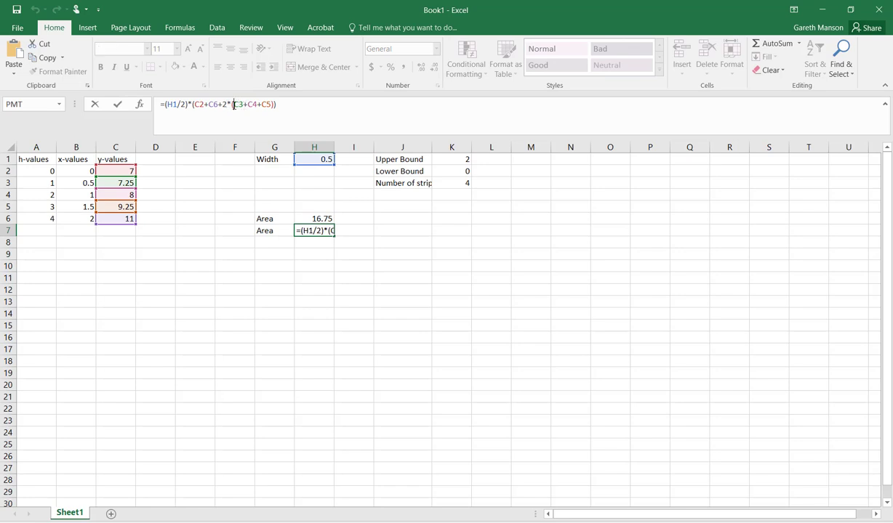
pyautogui.write('SUM')
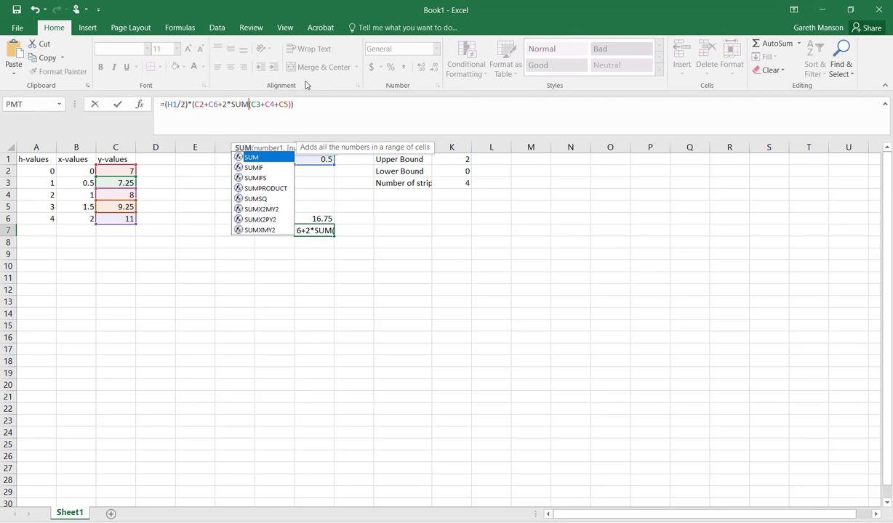
pyautogui.press('Right')
pyautogui.press('Right')
pyautogui.press('Right')
pyautogui.press('Right')
pyautogui.press('Right')
pyautogui.press('Right')
pyautogui.press('Right')
pyautogui.press('BackSpace')
pyautogui.press('BackSpace')
pyautogui.press('BackSpace')
pyautogui.press('BackSpace')
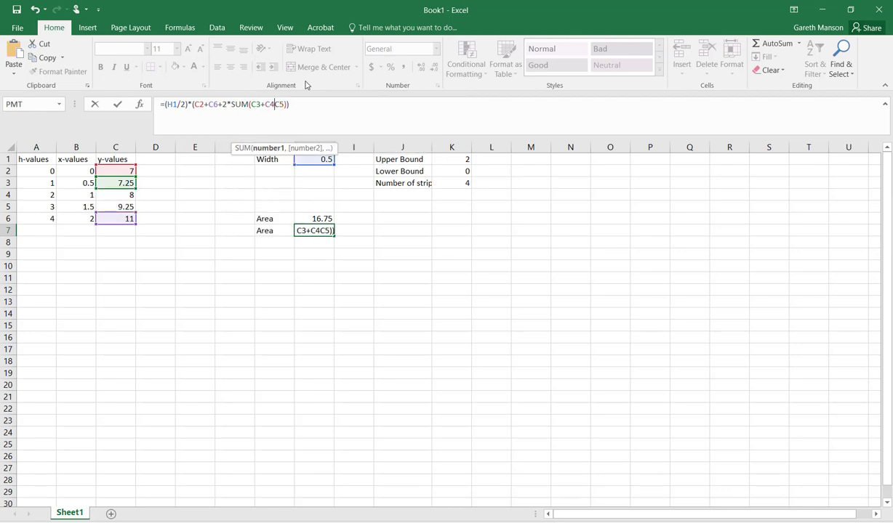
pyautogui.write(':')
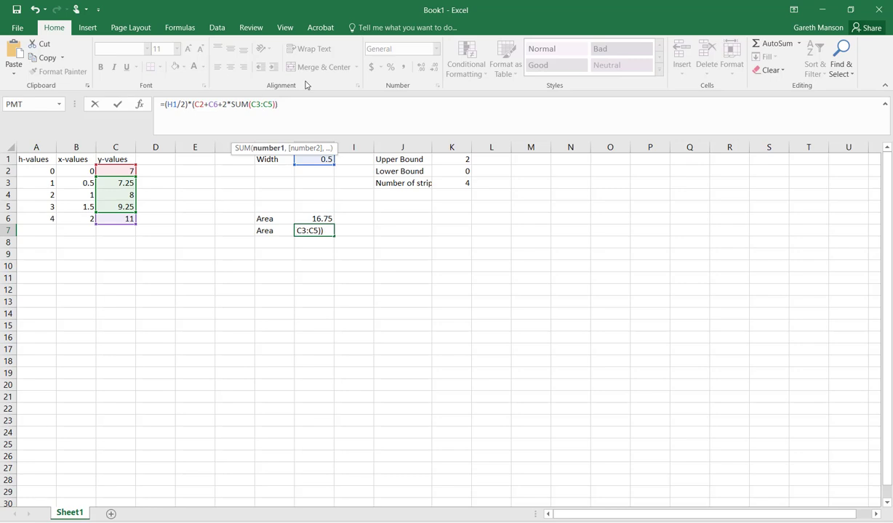
# - Clear the SUM range in the H7 formula, reselect cells C3 to C5 on the sheet, and commit the formula
pyautogui.press('BackSpace')
pyautogui.press('BackSpace')
pyautogui.press('BackSpace')
pyautogui.press('BackSpace')
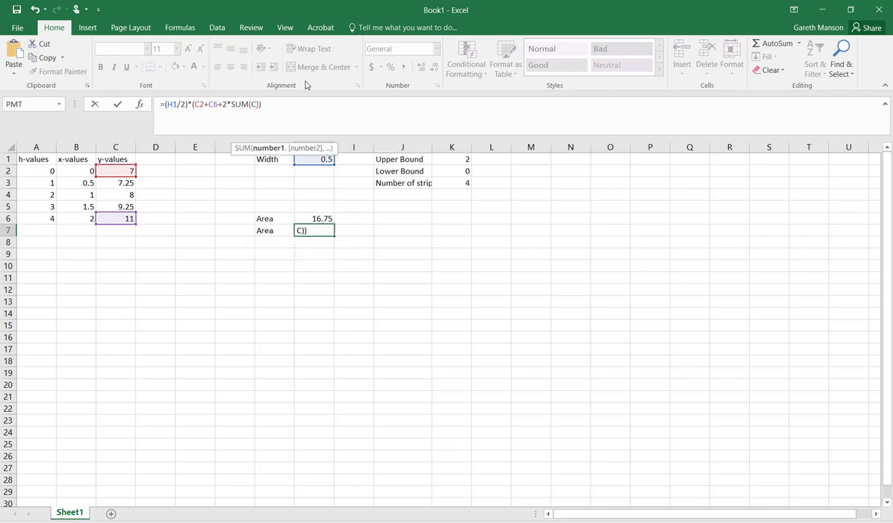
pyautogui.press('BackSpace')
pyautogui.moveTo(120, 183); pyautogui.dragTo(117, 231)
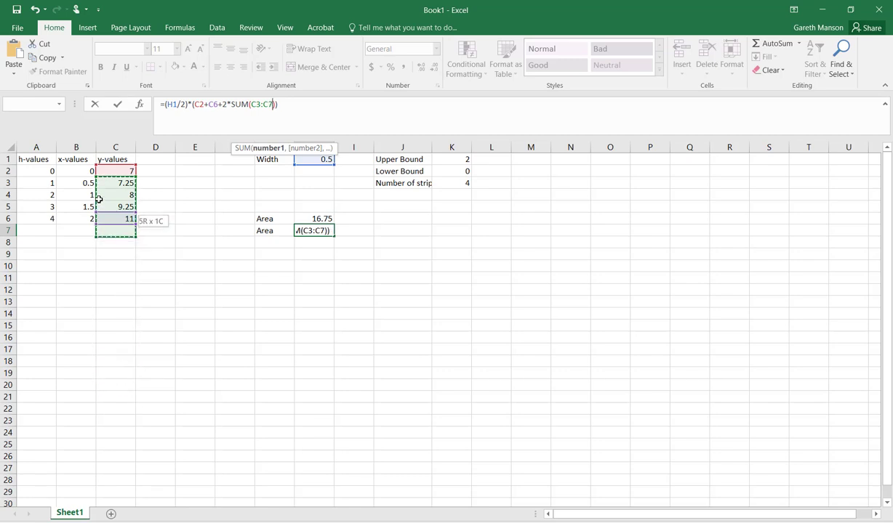
pyautogui.moveTo(99, 199); pyautogui.dragTo(103, 208)
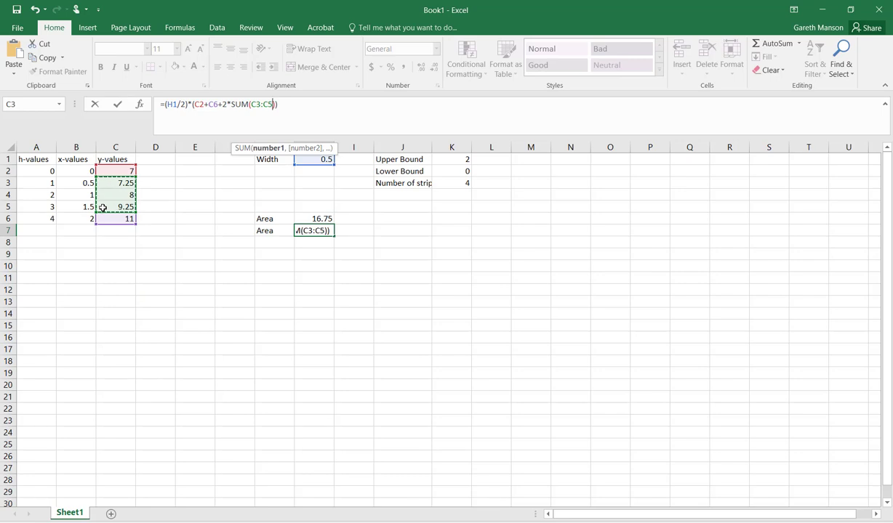
pyautogui.press('Return')
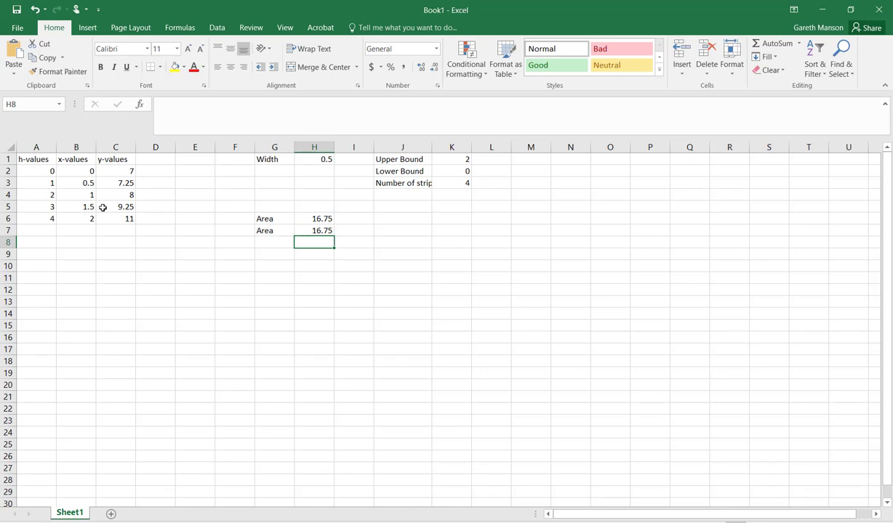
# - Set the Upper Bound in K1 to 10 and the Lower Bound in K2 to 9
pyautogui.click(447, 159)
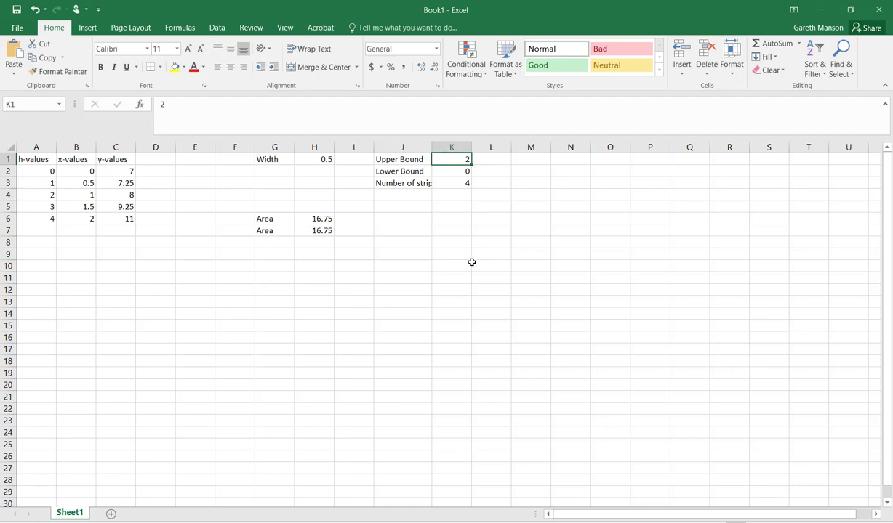
pyautogui.write('10')
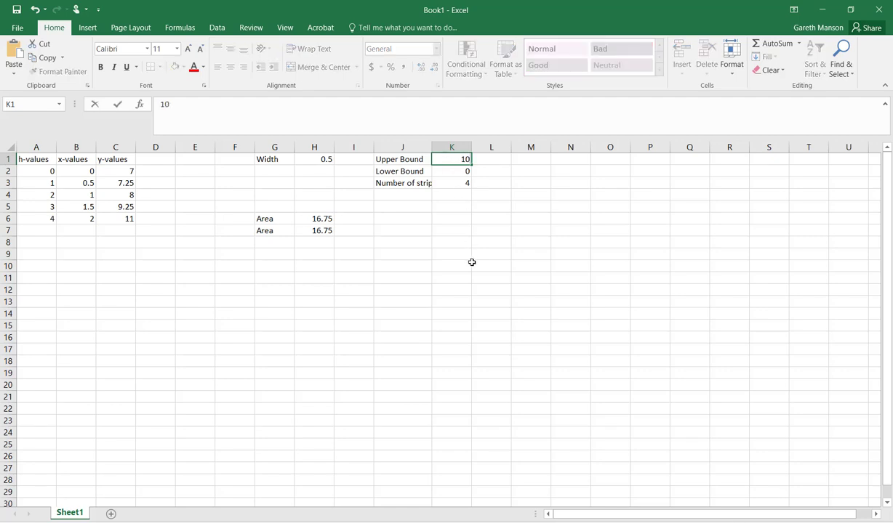
pyautogui.press('Return')
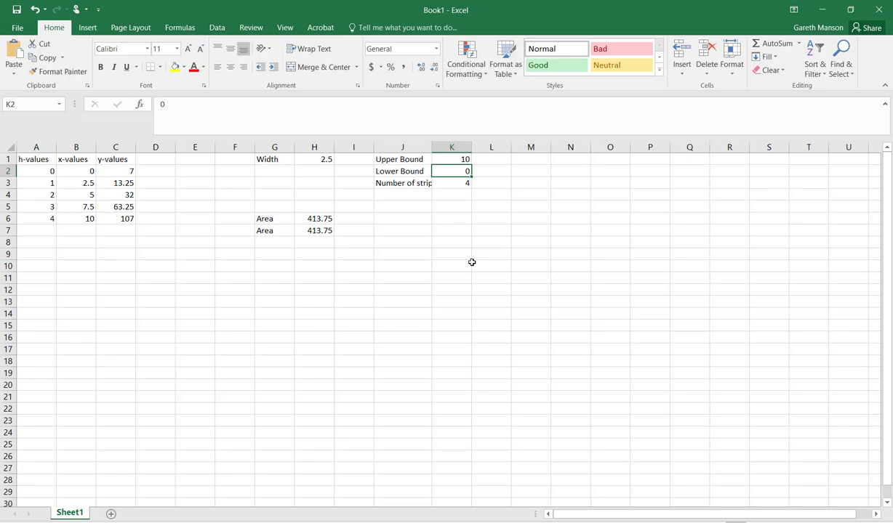
pyautogui.write('9')
pyautogui.press('Return')
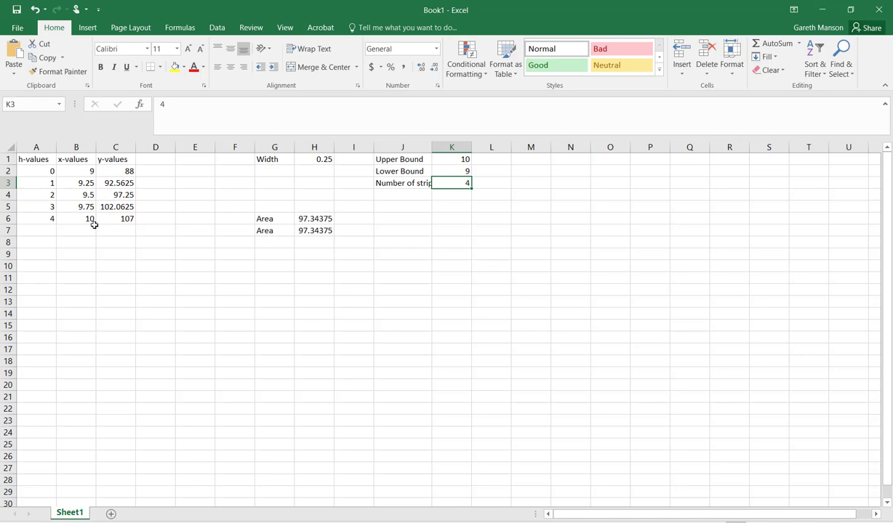
# - Extend the h-values series in column A from 0 and 1 down to 100 in row 102
pyautogui.click(82, 208)
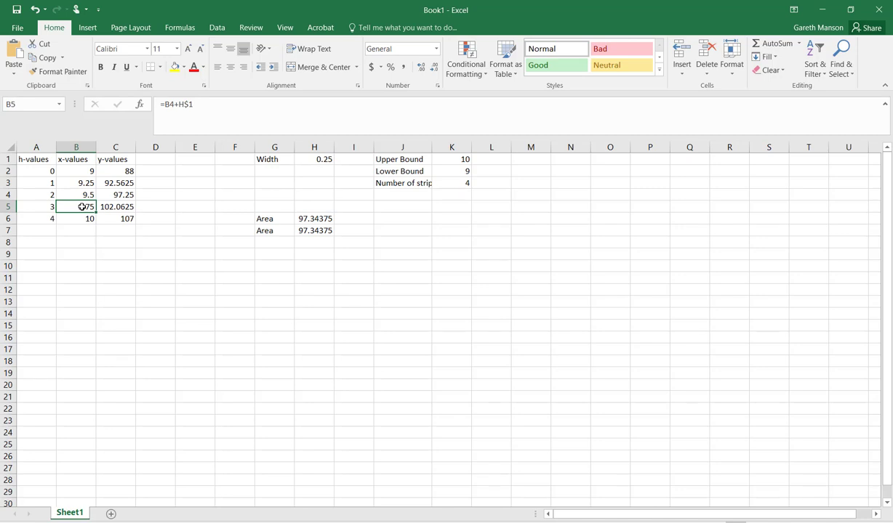
pyautogui.press('Down')
pyautogui.press('Left')
pyautogui.press('Up')
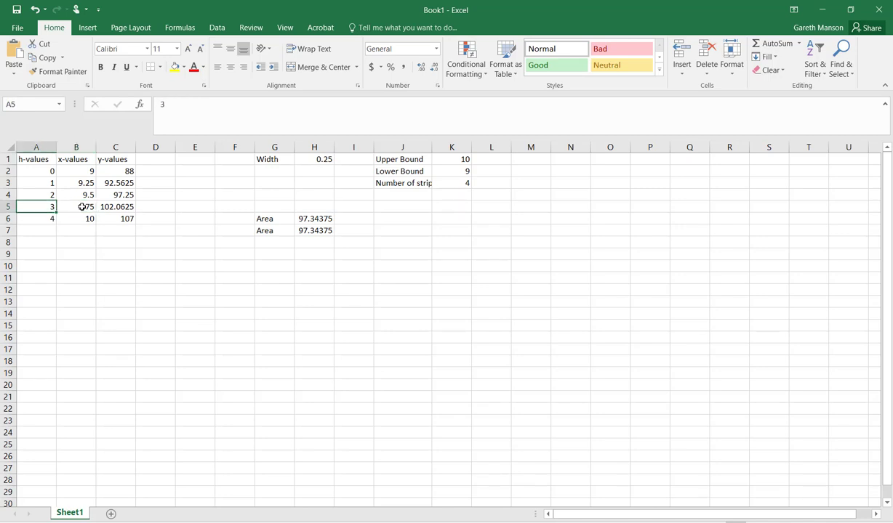
pyautogui.press('Up')
pyautogui.press('Up')
pyautogui.press('Up')
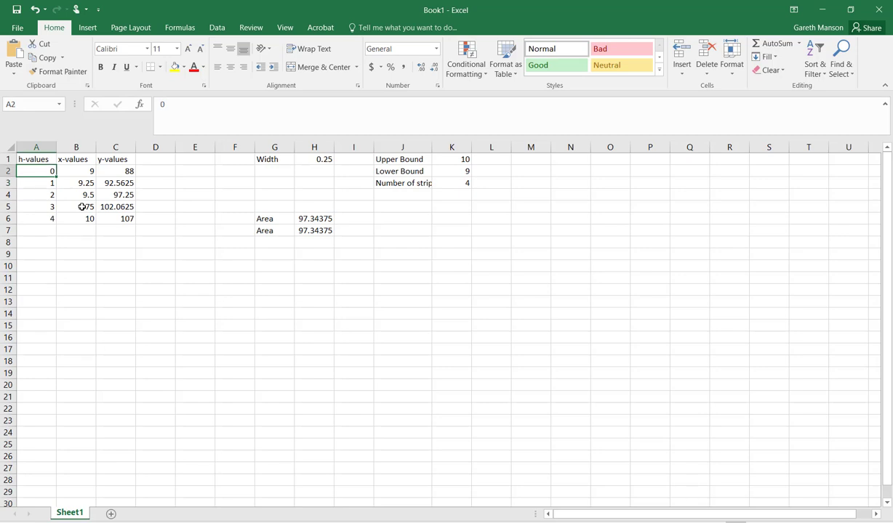
pyautogui.hotkey('shift', 'Down')
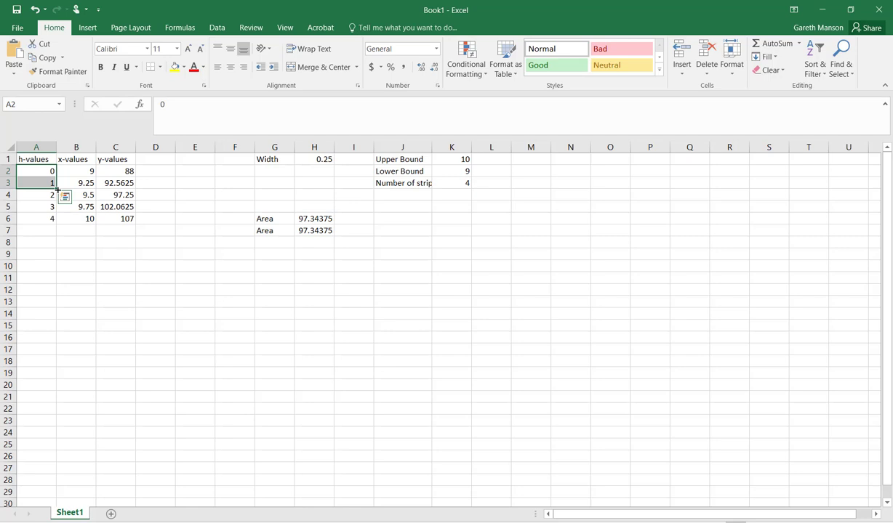
pyautogui.moveTo(57, 189); pyautogui.dragTo(52, 283)
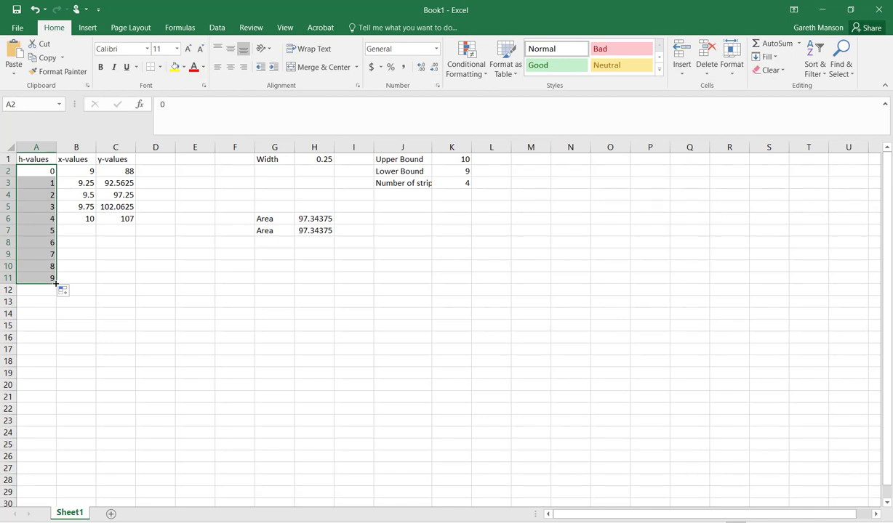
pyautogui.moveTo(56, 285); pyautogui.dragTo(51, 210)
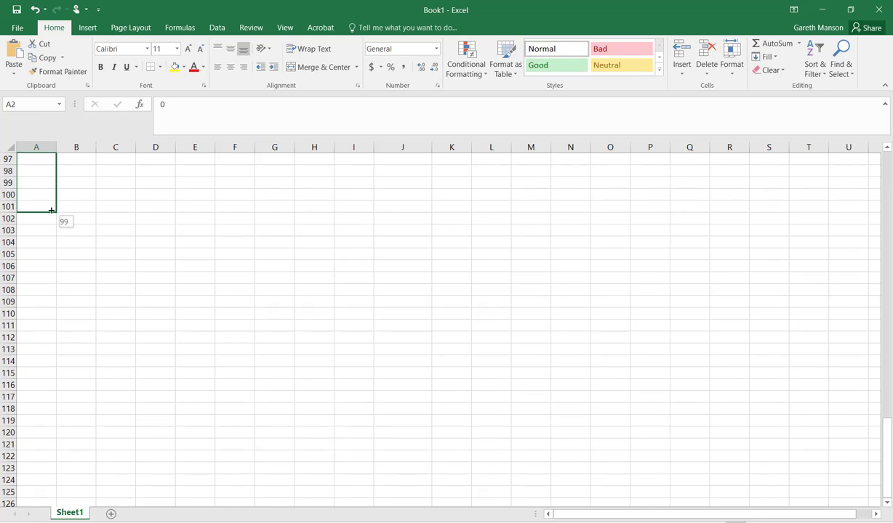
pyautogui.moveTo(51, 211); pyautogui.dragTo(51, 221)
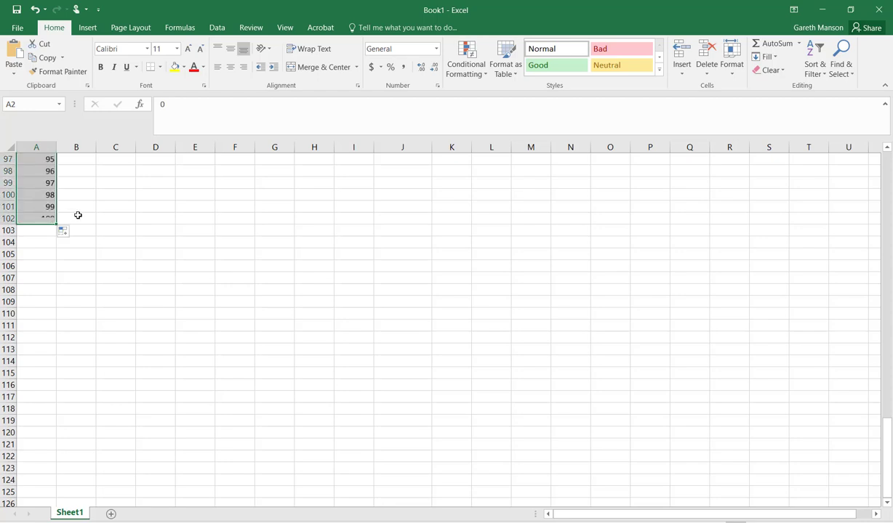
# - Fill the x-value formula in B6 and the y-value formula in C6 down alongside the extended h-values
pyautogui.hotkey('ctrl', 'Home')
pyautogui.press('Right')
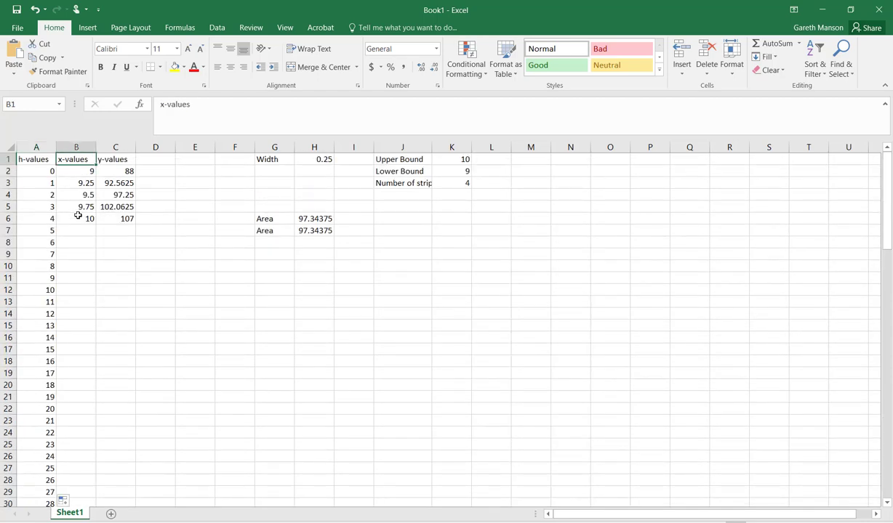
pyautogui.press('Down')
pyautogui.press('Down')
pyautogui.press('Down')
pyautogui.press('Down')
pyautogui.press('Down')
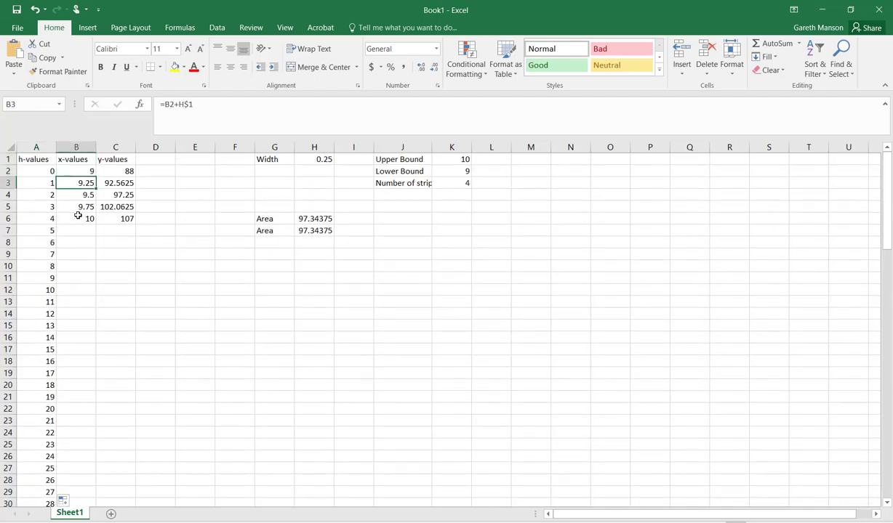
pyautogui.press('Up')
pyautogui.press('Up')
pyautogui.press('Up')
pyautogui.press('Up')
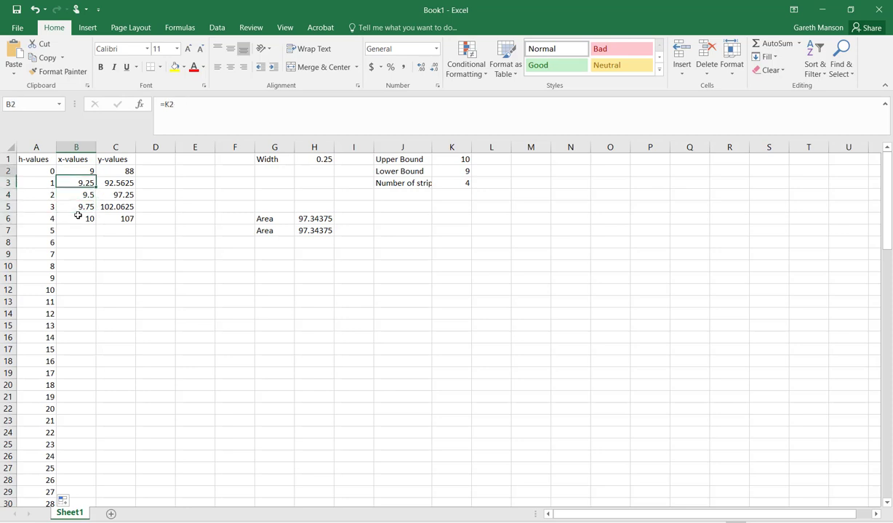
pyautogui.press('Down')
pyautogui.press('Down')
pyautogui.press('Down')
pyautogui.press('Down')
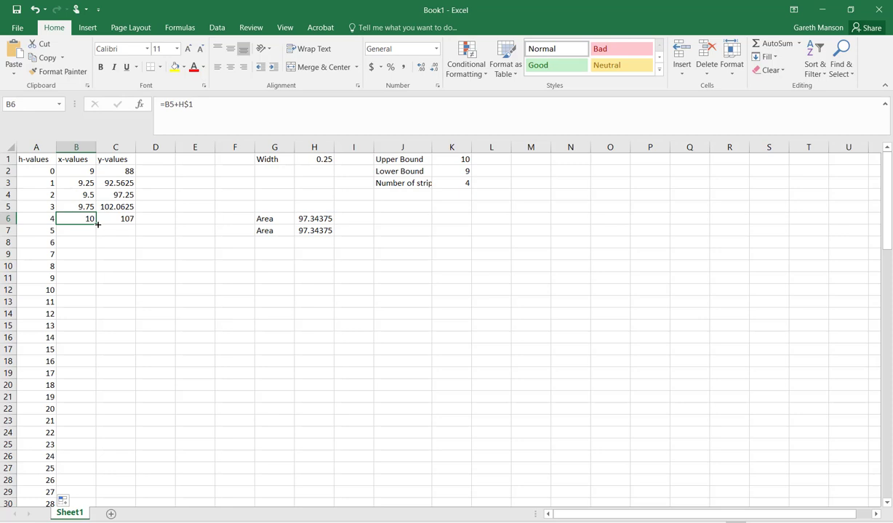
pyautogui.doubleClick(97, 225)
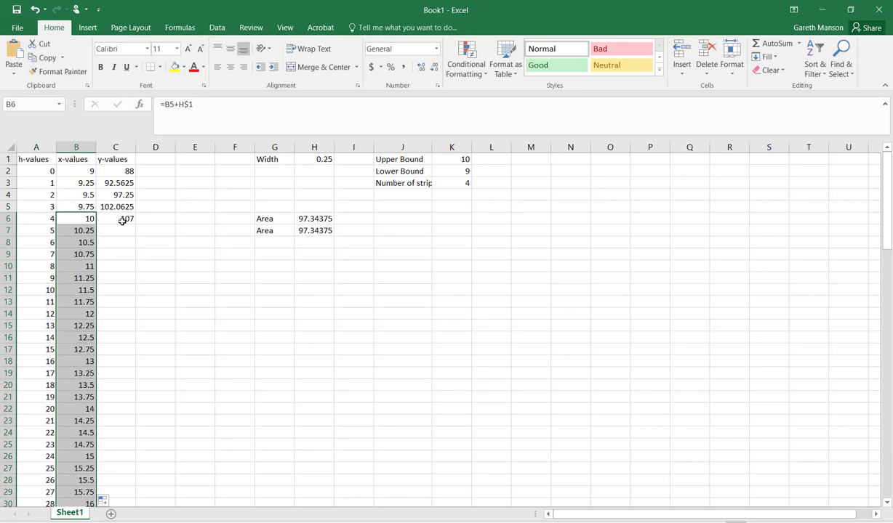
pyautogui.click(122, 221)
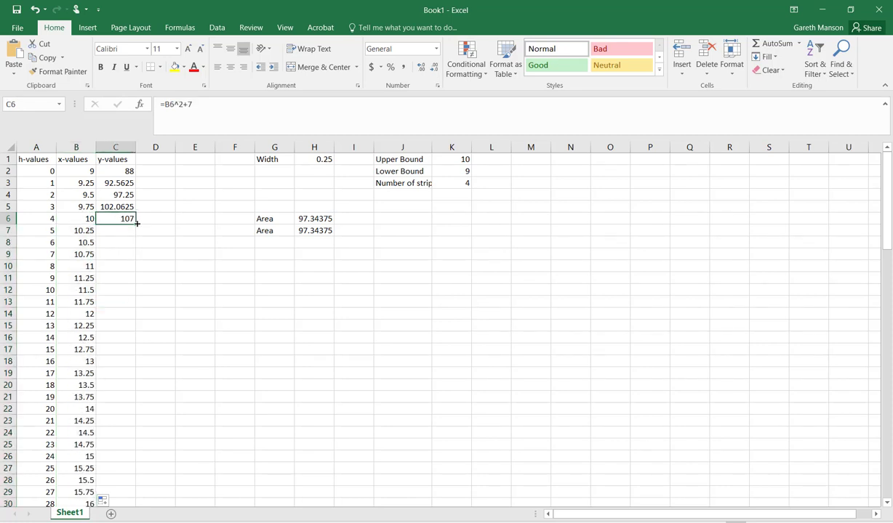
pyautogui.doubleClick(137, 224)
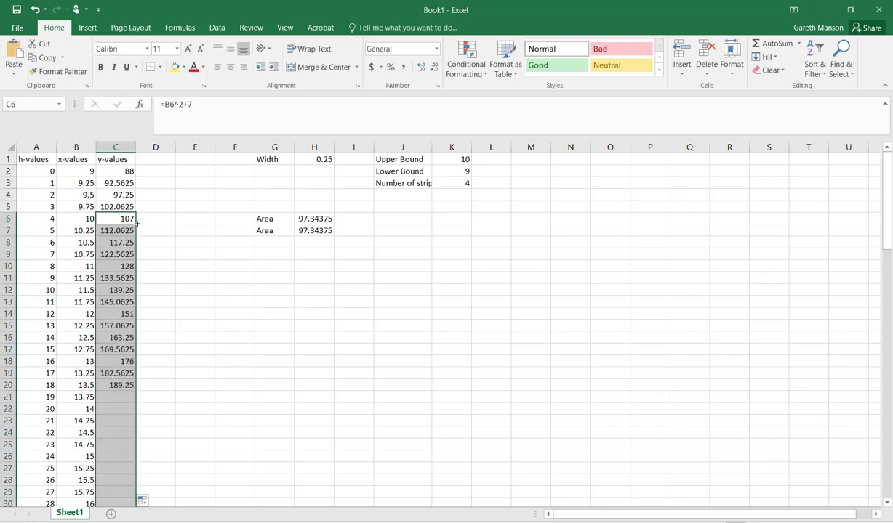
pyautogui.click(466, 184)
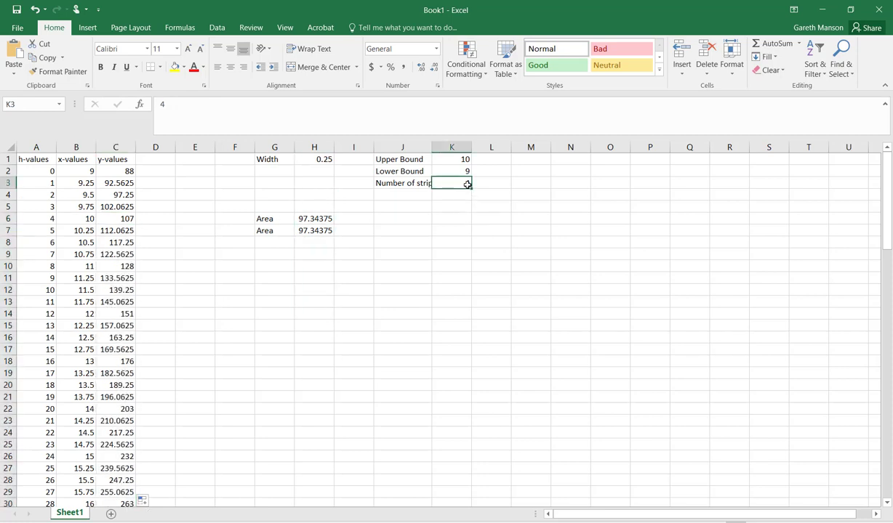
pyautogui.click(83, 232)
pyautogui.click(445, 161)
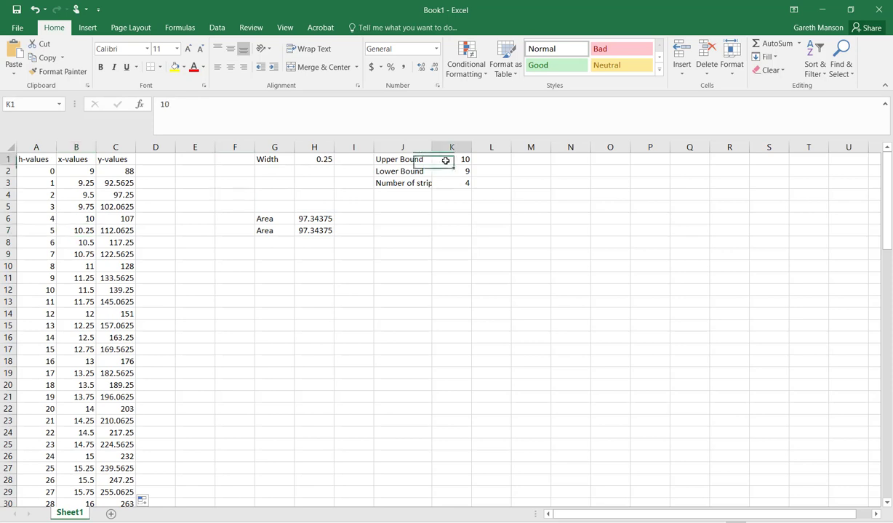
pyautogui.click(448, 173)
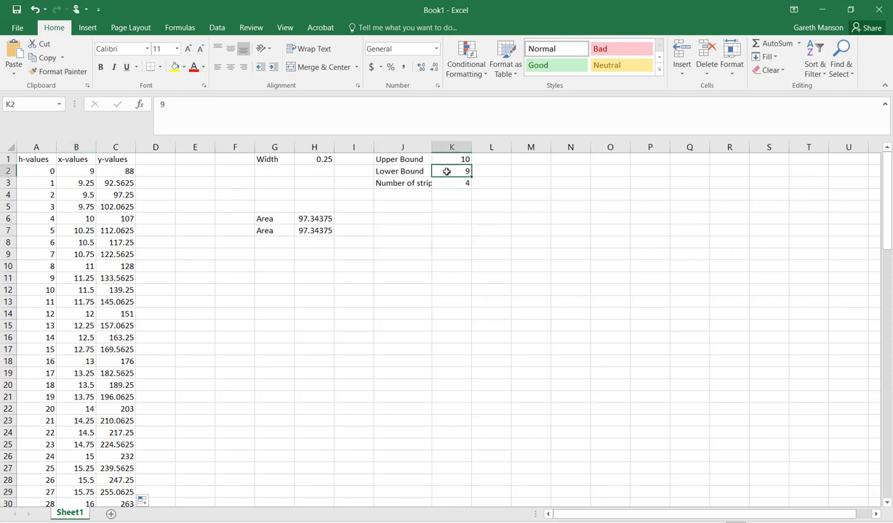
pyautogui.click(78, 232)
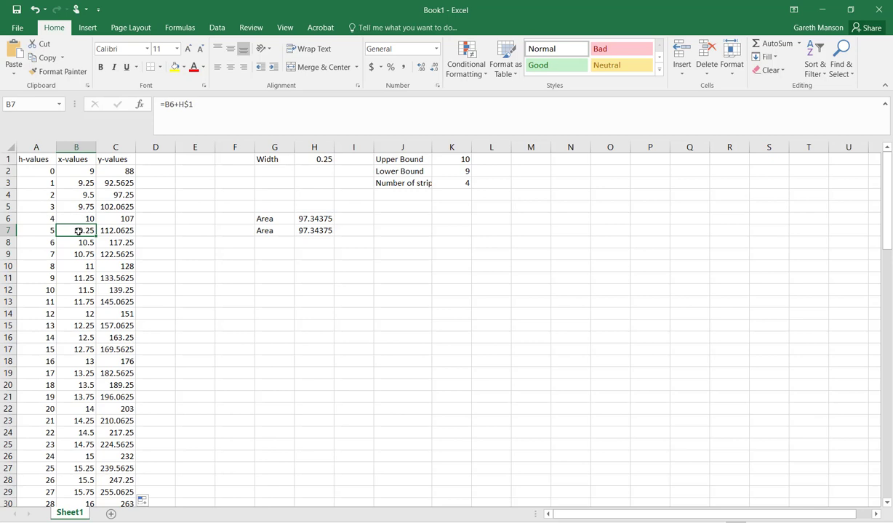
# - Set the Upper Bound in K1 to 2 and the Lower Bound in K2 to 0
pyautogui.click(460, 161)
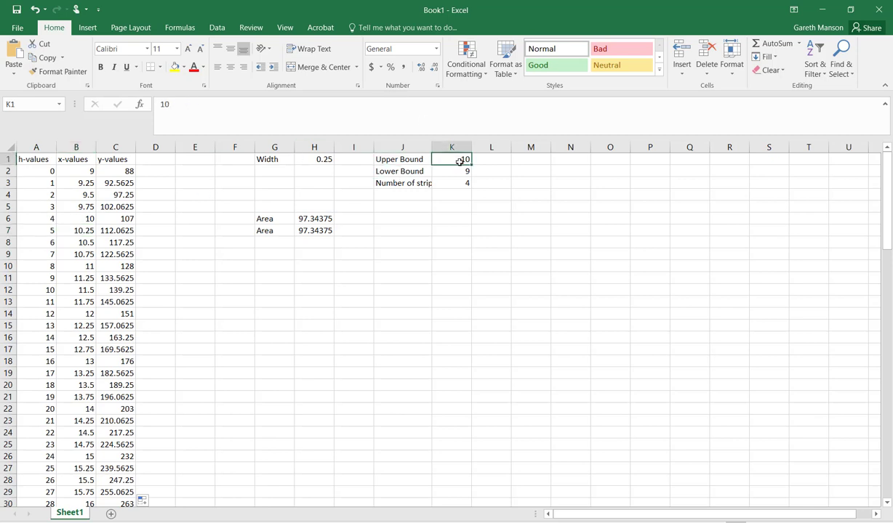
pyautogui.write('2')
pyautogui.press('Return')
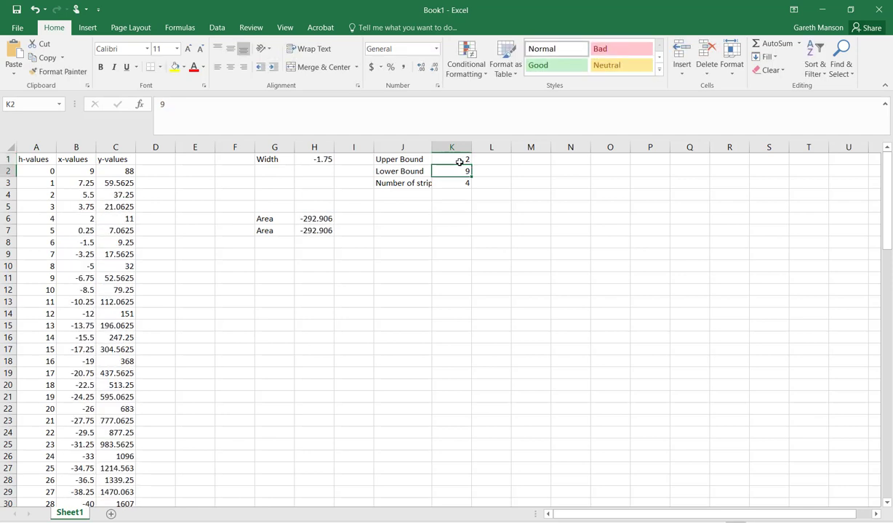
pyautogui.write('0')
pyautogui.press('Return')
# - Review the x-value formulas in column B down to B6, the row of the last strip
pyautogui.press('Left')
pyautogui.press('Left')
pyautogui.press('Left')
pyautogui.press('Left')
pyautogui.press('Left')
pyautogui.press('Left')
pyautogui.press('Left')
pyautogui.press('Left')
pyautogui.press('Left')
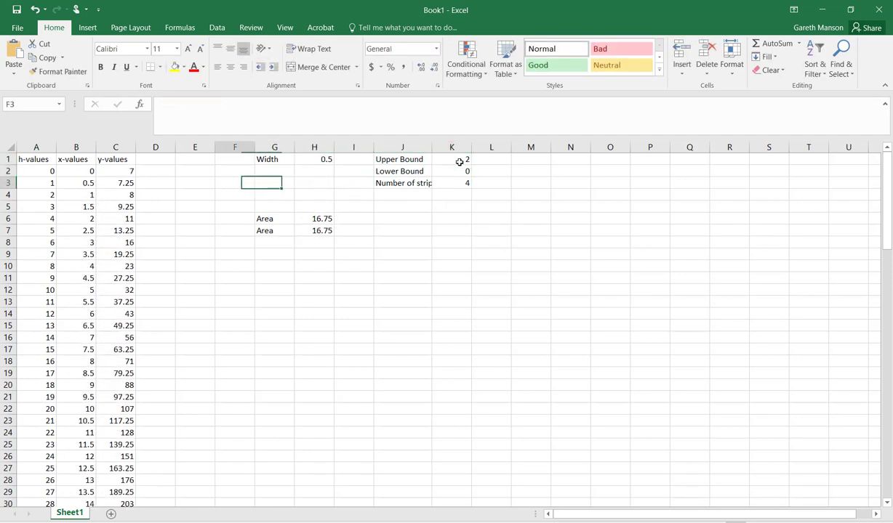
pyautogui.press('Up')
pyautogui.press('Down')
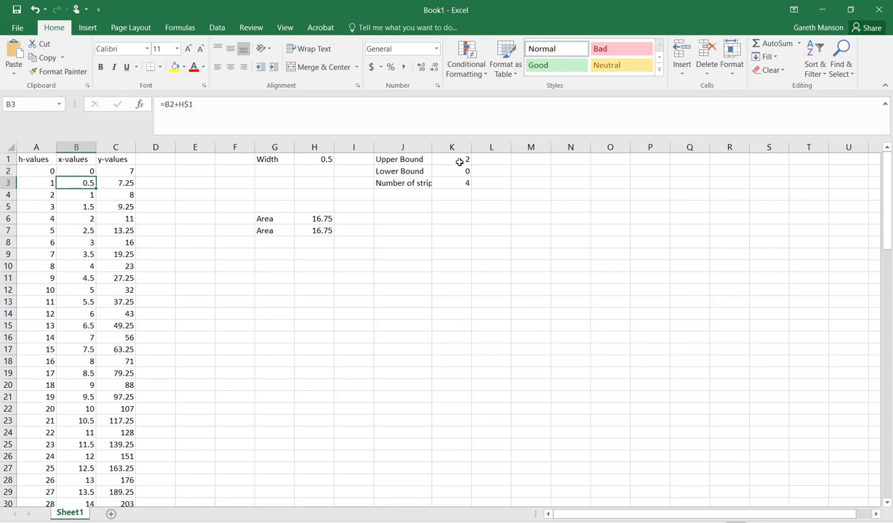
pyautogui.press('Down')
pyautogui.press('Down')
pyautogui.press('Down')
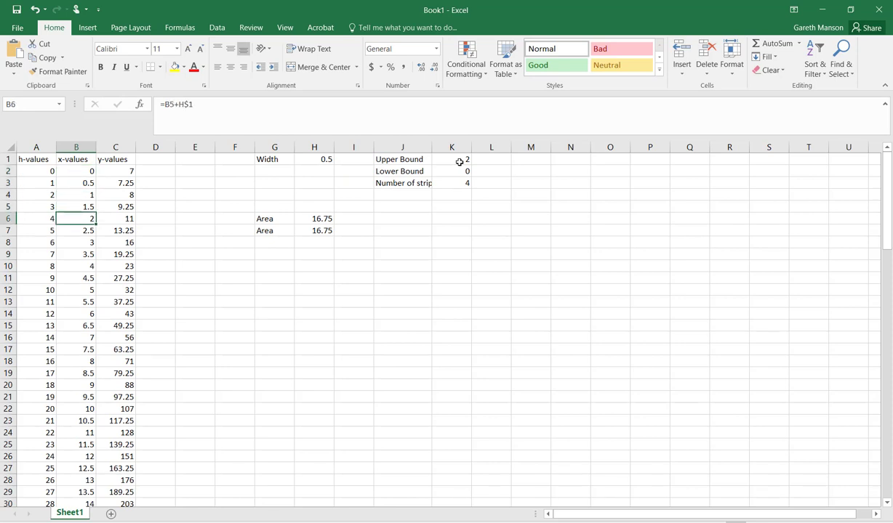
# - Set the number of strips in K3 to 100
pyautogui.press('Right')
pyautogui.press('Right')
pyautogui.press('Right')
pyautogui.press('Right')
pyautogui.press('Right')
pyautogui.press('Right')
pyautogui.press('Right')
pyautogui.press('Right')
pyautogui.press('Right')
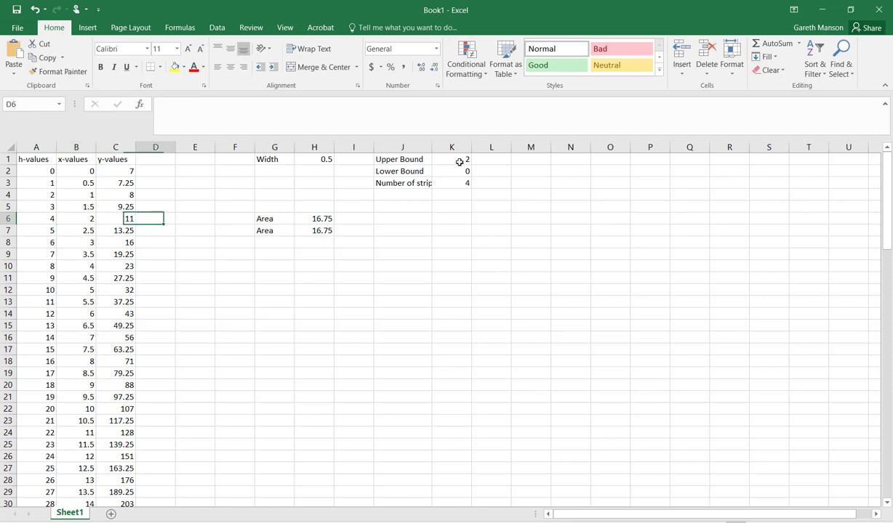
pyautogui.press('Up')
pyautogui.press('Up')
pyautogui.press('Up')
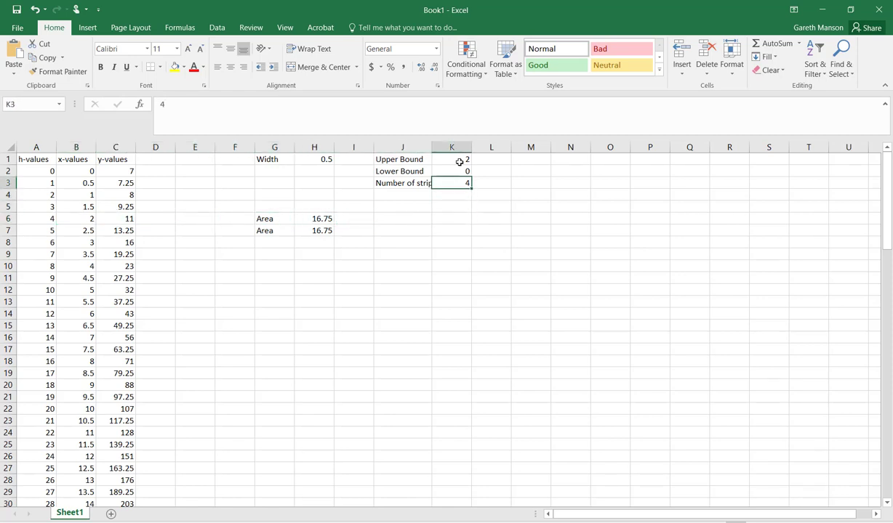
pyautogui.write('100')
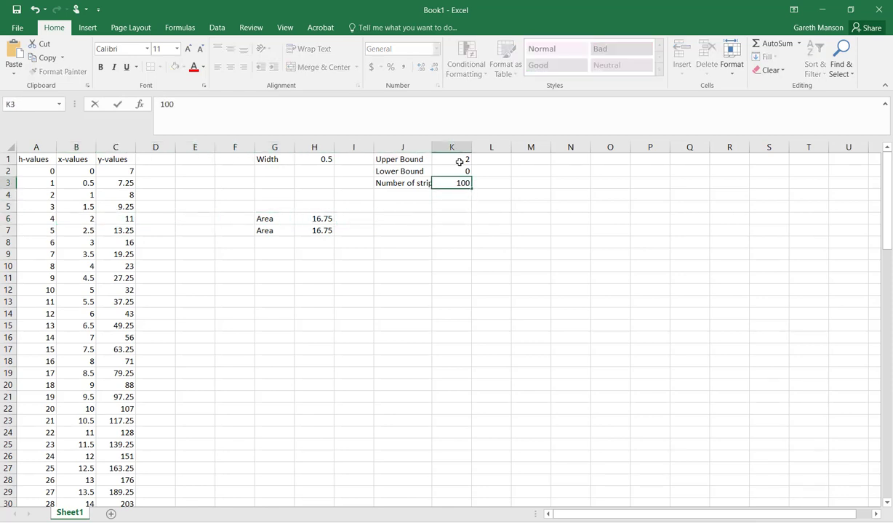
pyautogui.press('Return')
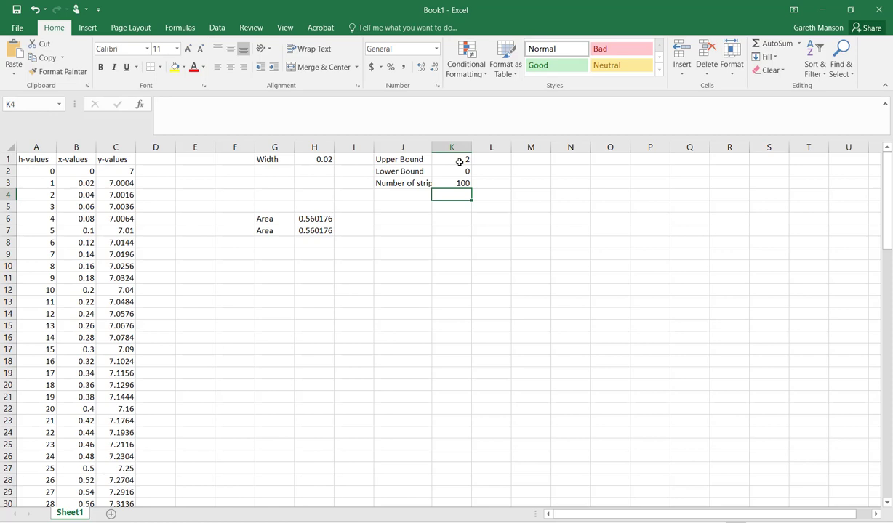
# - Clear the first Area formula in H6 and its label in G6
pyautogui.click(325, 218)
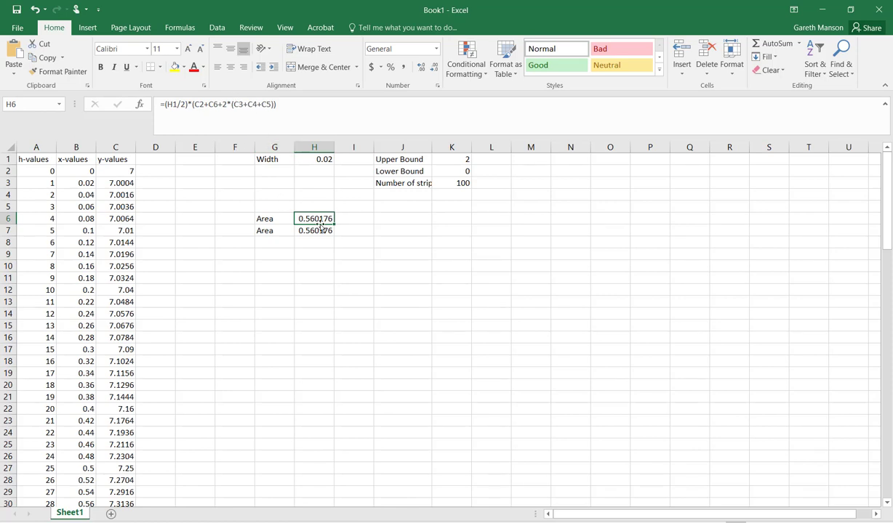
pyautogui.press('BackSpace')
pyautogui.press('Left')
pyautogui.press('BackSpace')
pyautogui.press('Down')
# - Extend the remaining Area formula in H7 to all 100 strips as =(H1/2)*(C2+C102+2*SUM(C3:C101))
pyautogui.press('Right')
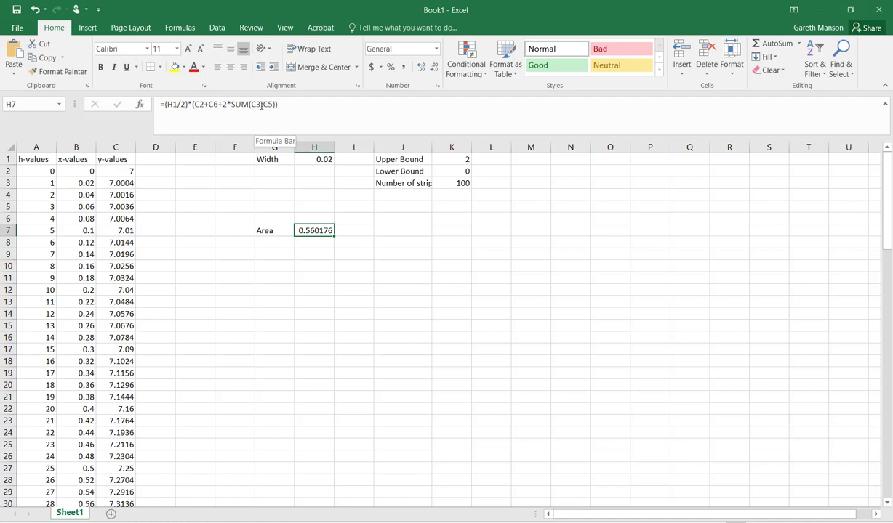
pyautogui.click(210, 104)
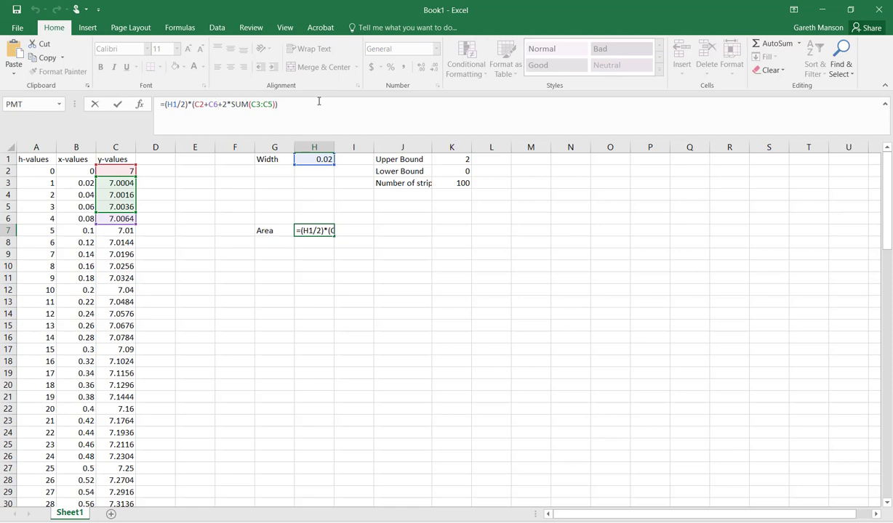
pyautogui.press('BackSpace')
pyautogui.write('102')
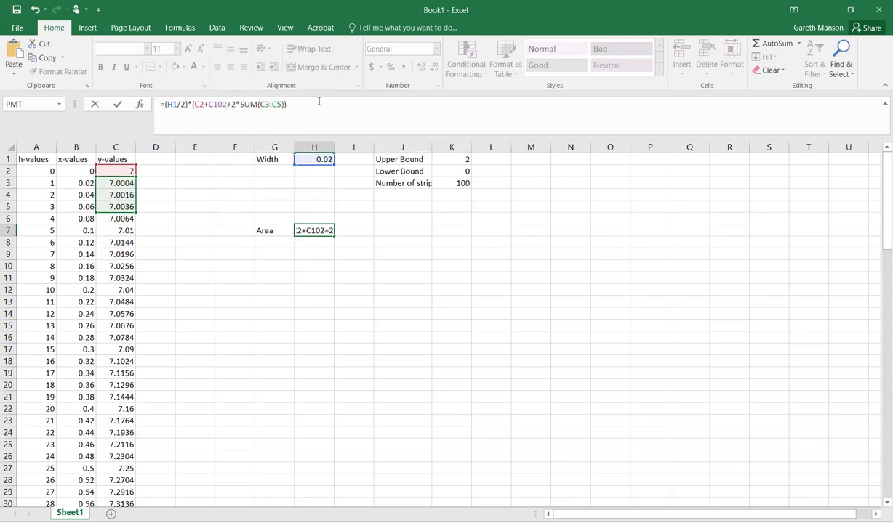
pyautogui.press('Right')
pyautogui.press('Right')
pyautogui.press('Right')
pyautogui.press('Right')
pyautogui.press('Right')
pyautogui.press('Right')
pyautogui.press('Right')
pyautogui.press('Right')
pyautogui.press('Right')
pyautogui.press('Right')
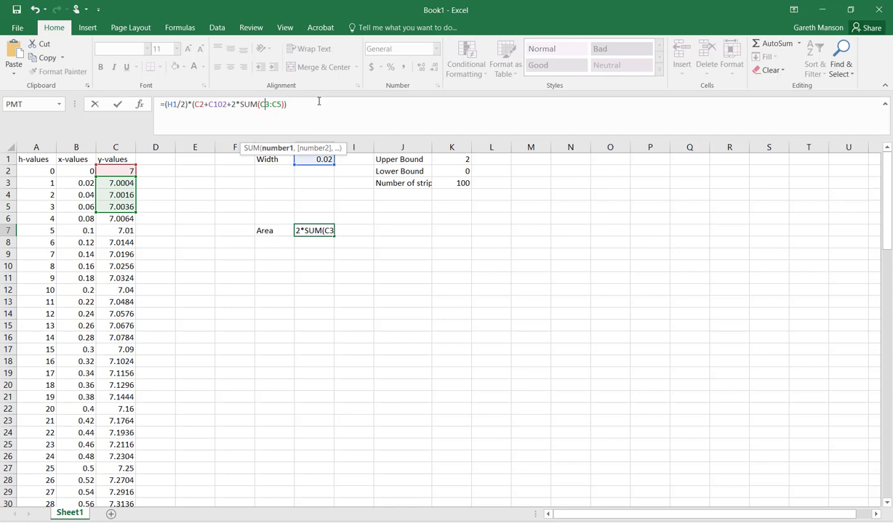
pyautogui.press('BackSpace')
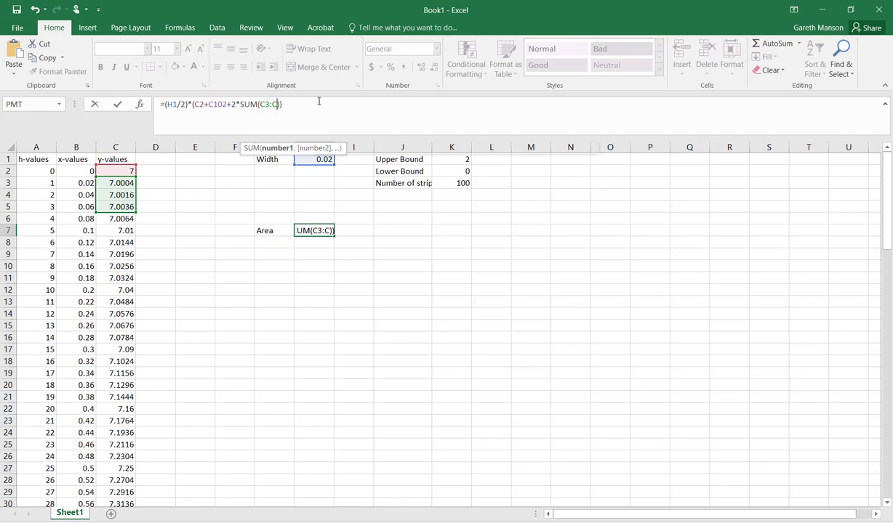
pyautogui.write('101')
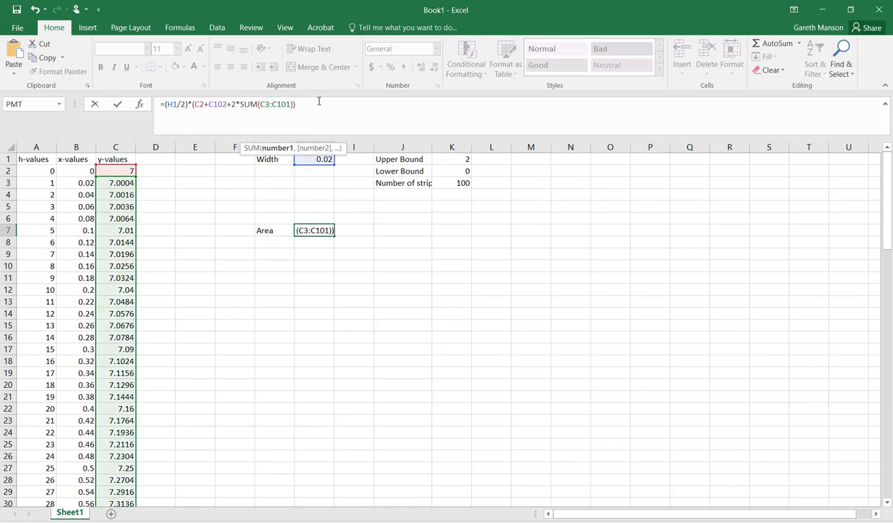
pyautogui.press('Return')
pyautogui.press('Up')
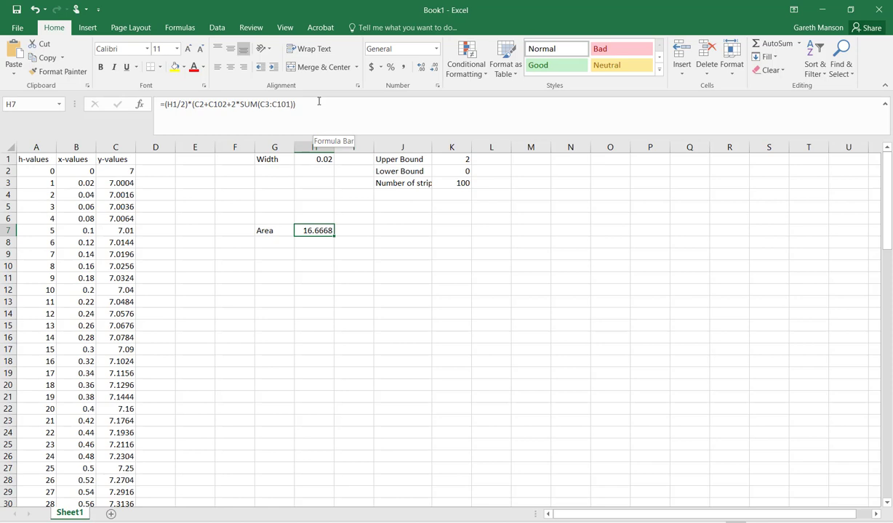
# - Try the COS function in a formula in the empty cell H9
pyautogui.press('Return')
pyautogui.press('Down')
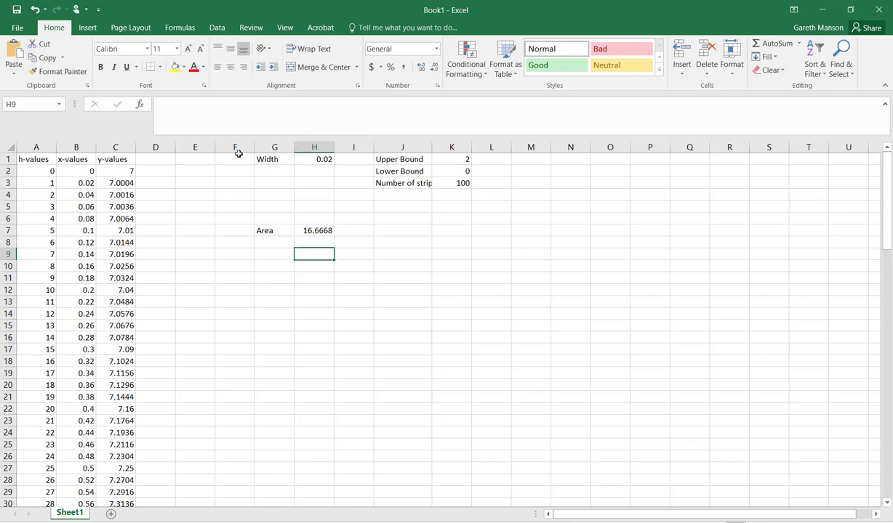
pyautogui.write('=')
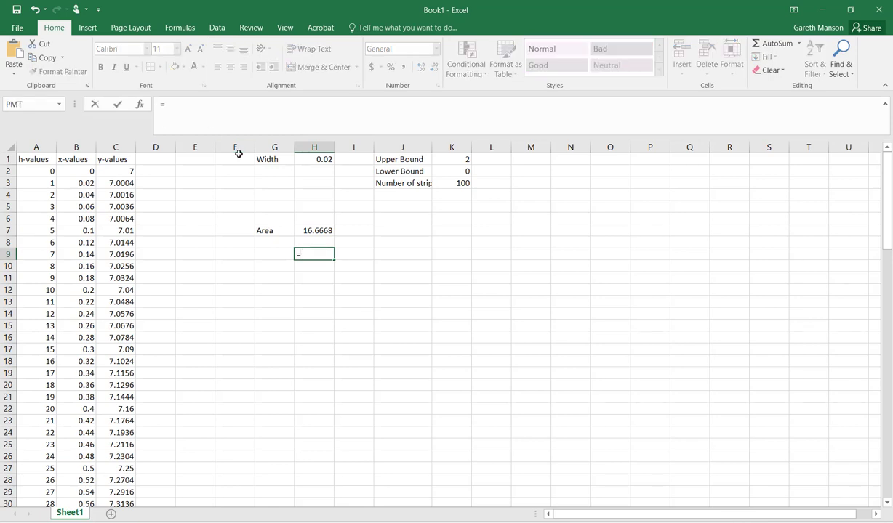
pyautogui.write('cos')
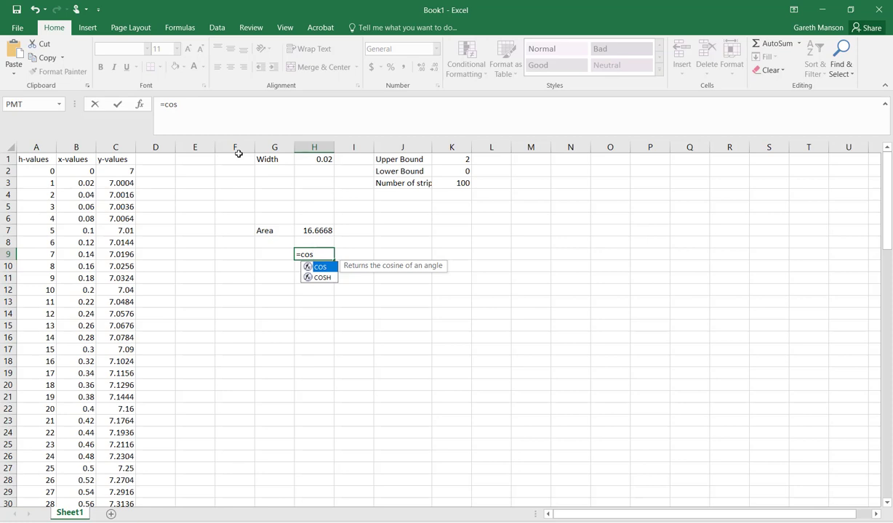
pyautogui.press('BackSpace')
pyautogui.press('BackSpace')
pyautogui.press('BackSpace')
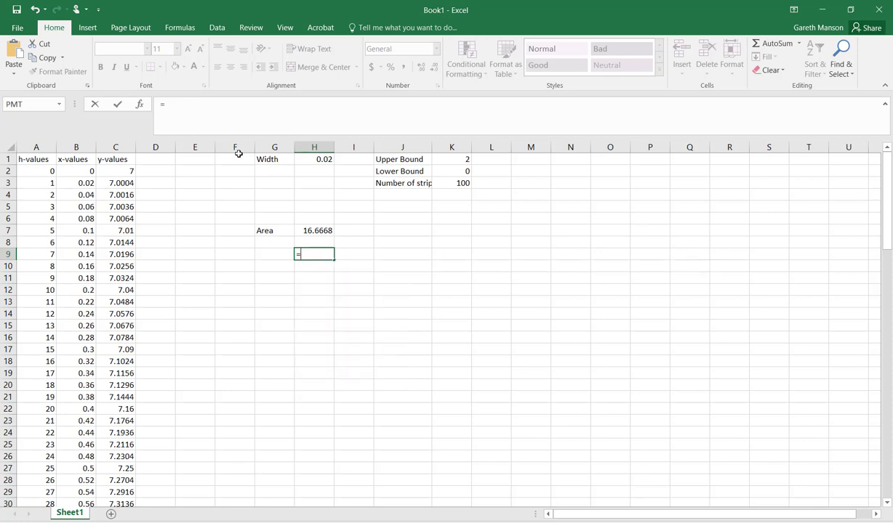
# - Enter the formula =exp(2) in H9 to calculate e squared
pyautogui.write('exp')
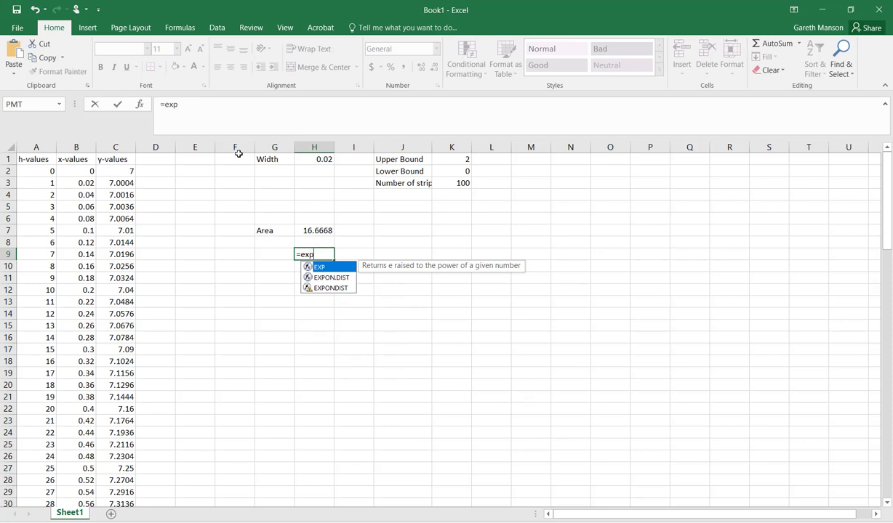
pyautogui.write('(')
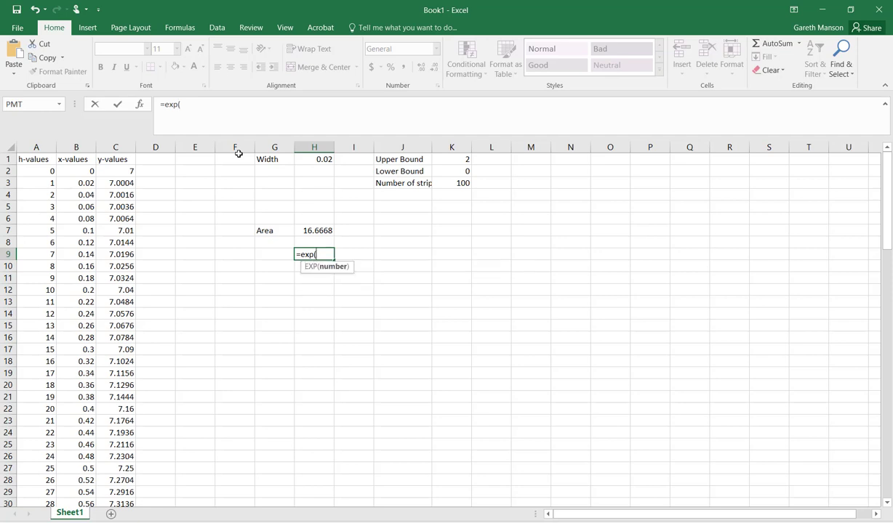
pyautogui.write('2)')
pyautogui.press('Return')
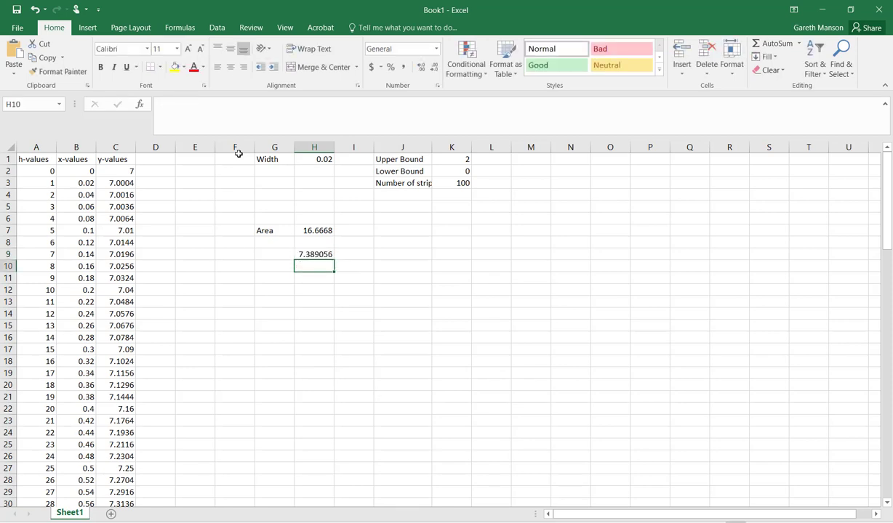
# - Clear the exponential test formula from H9, leaving the cell empty
pyautogui.press('Up')
pyautogui.write('=')
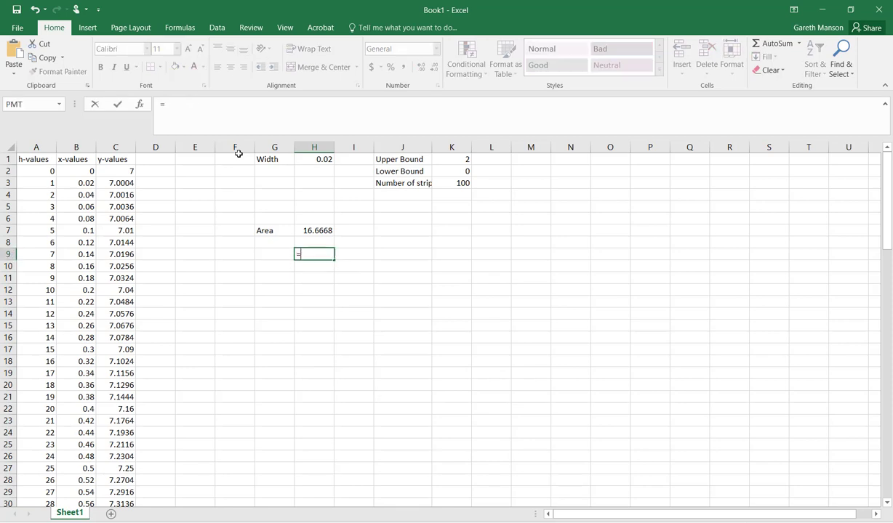
pyautogui.write('exp')
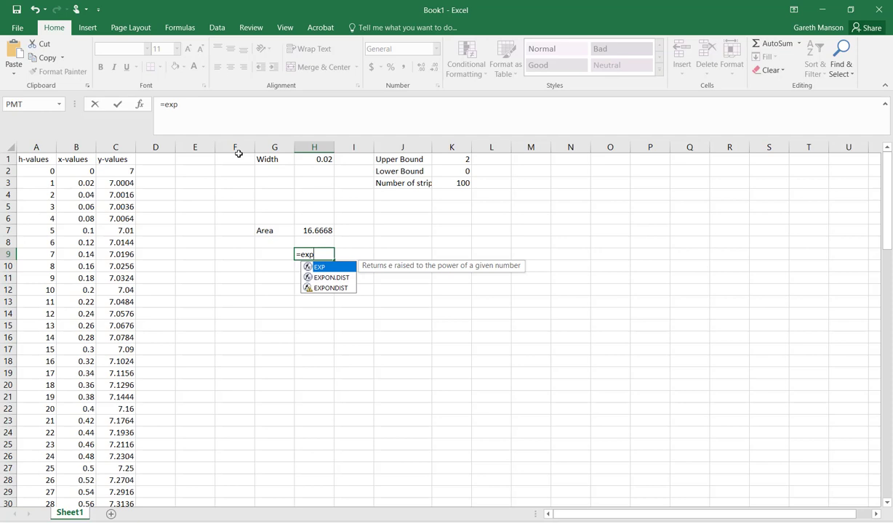
pyautogui.press('BackSpace')
pyautogui.press('BackSpace')
pyautogui.press('BackSpace')
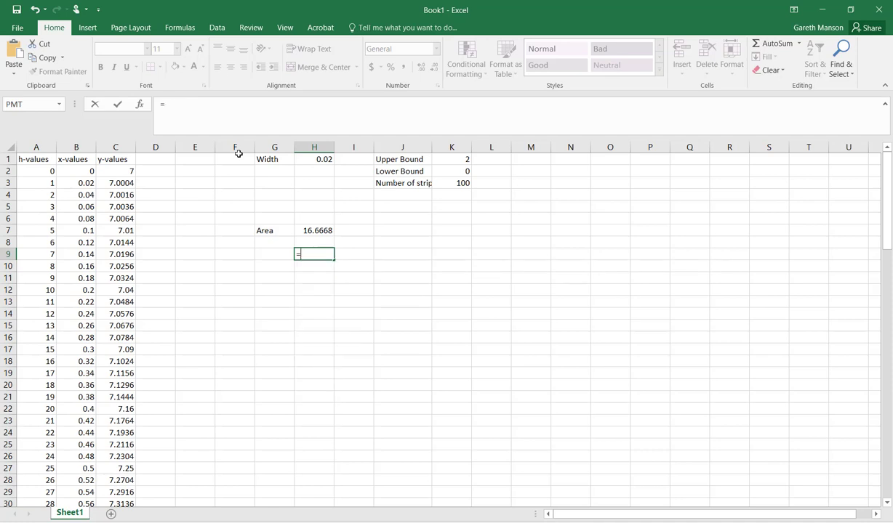
pyautogui.press('Escape')
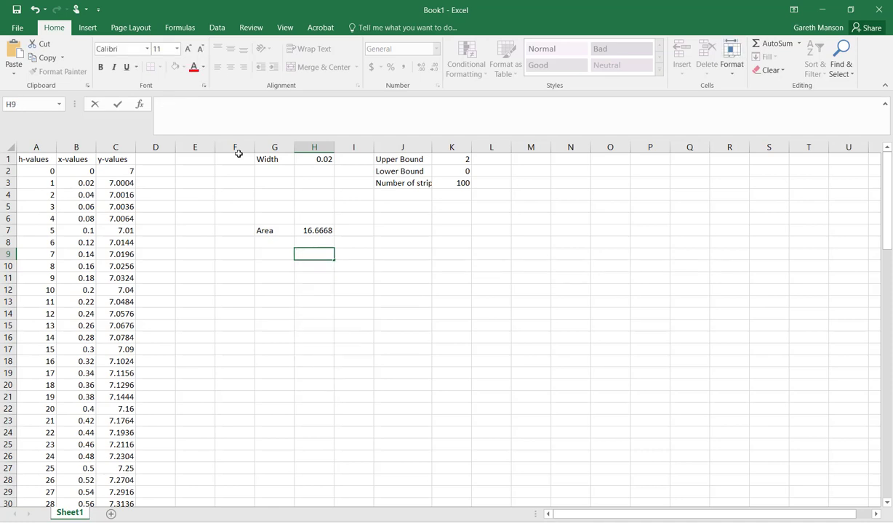
pyautogui.press('Return')
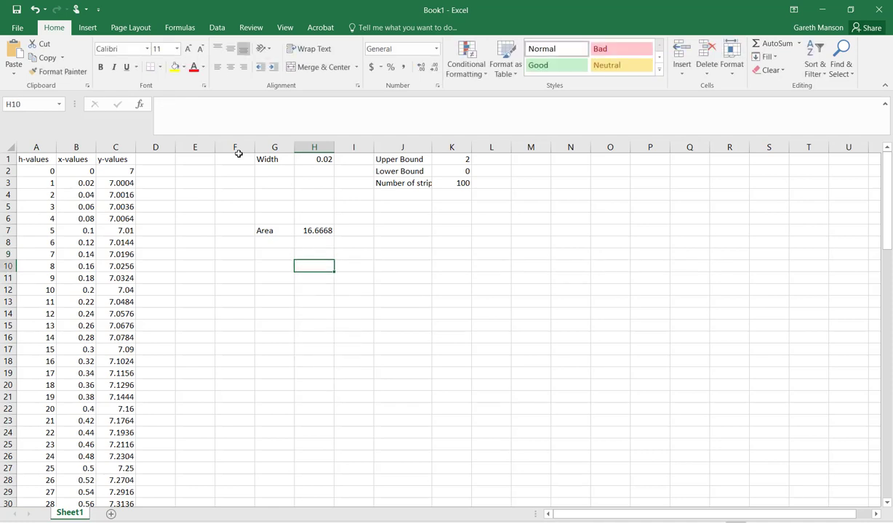